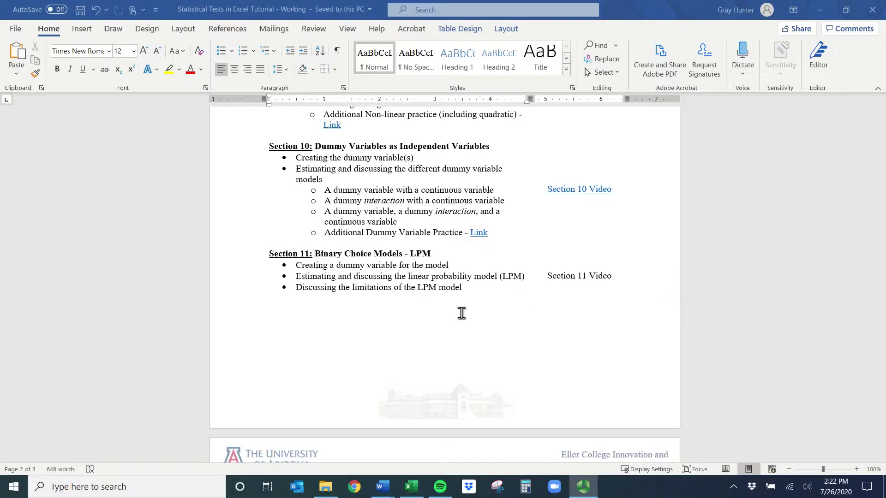
Step: Highlight the Section 11 Binary Choice Models heading and minimize the Word outline
left_click_drag(316, 253, 431, 253)
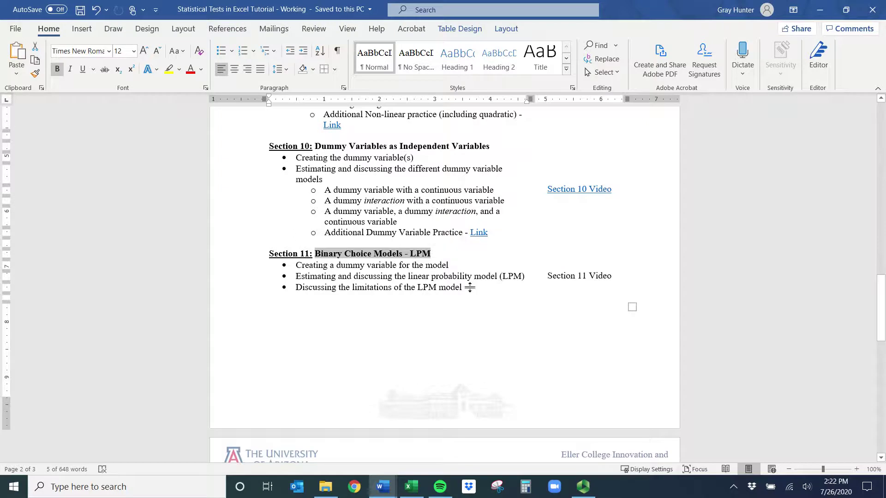
left_click(820, 10)
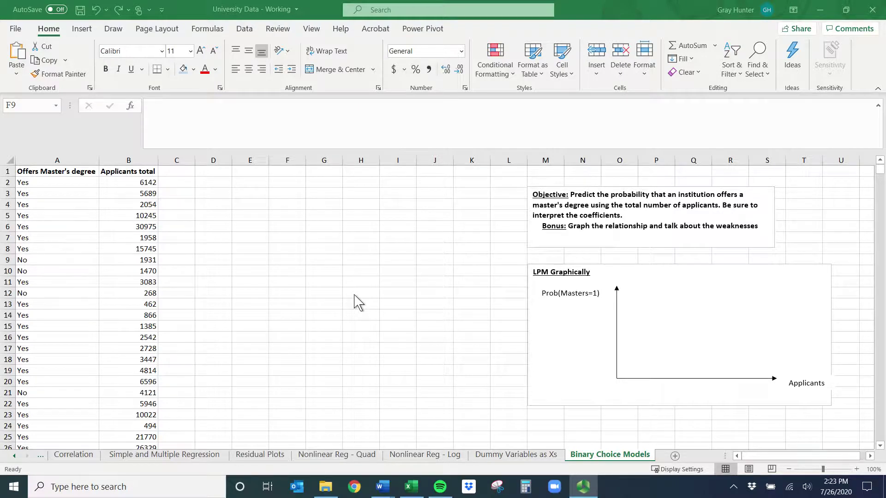
left_click_drag(568, 194, 634, 211)
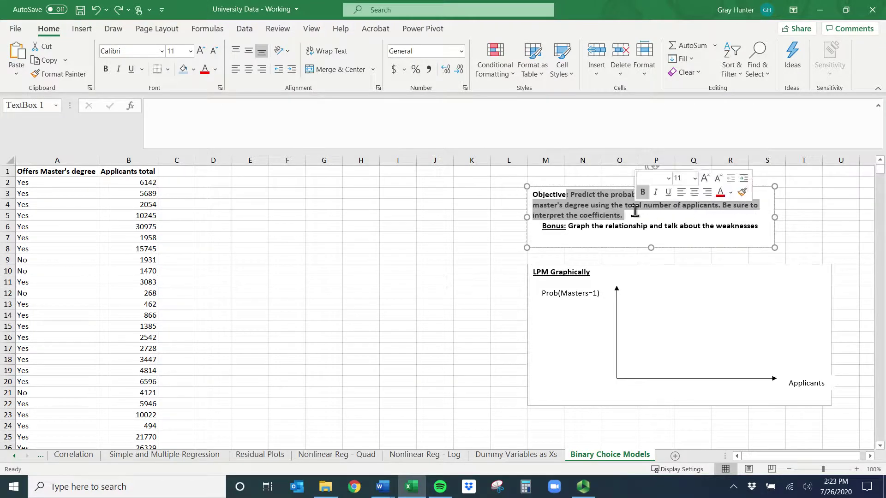
left_click(623, 216)
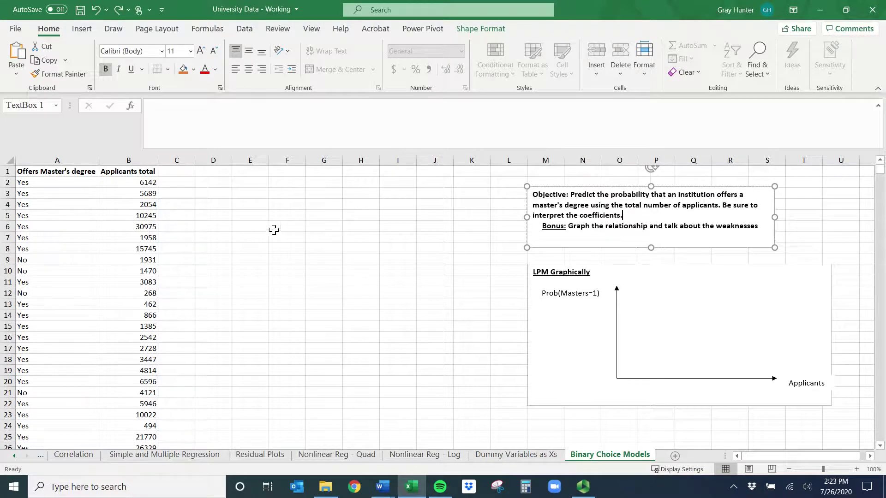
left_click(60, 160)
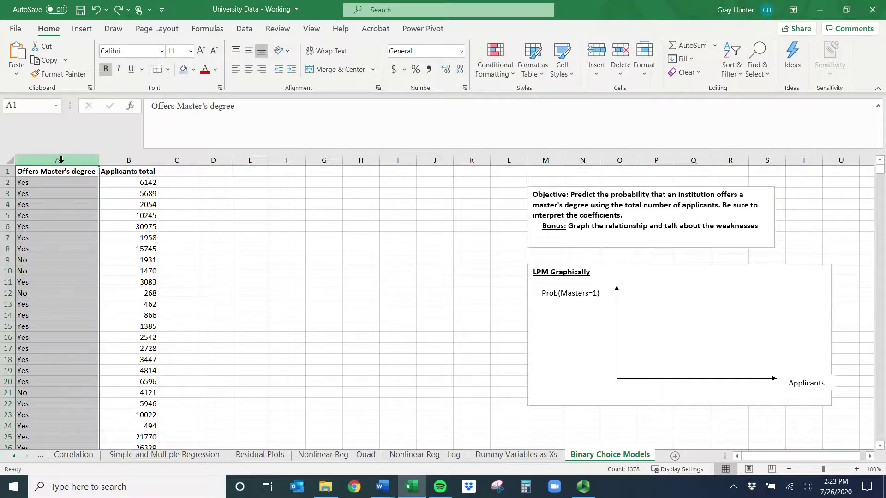
left_click(127, 160)
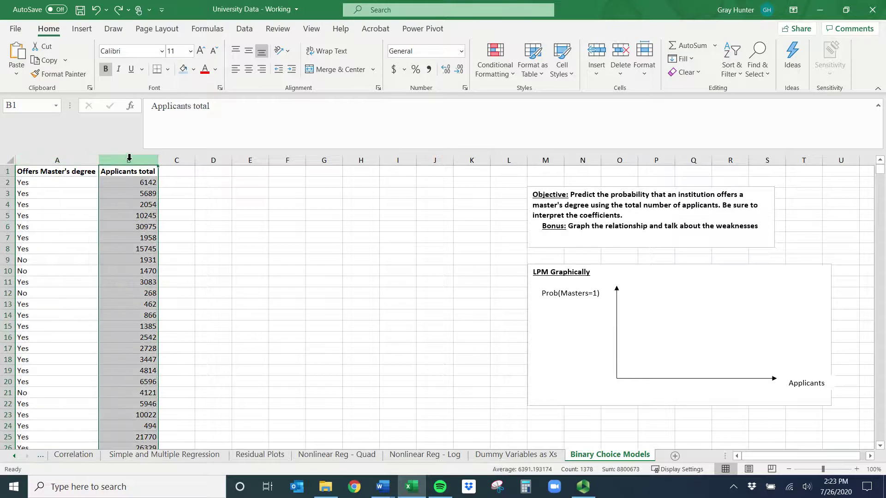
left_click(72, 160)
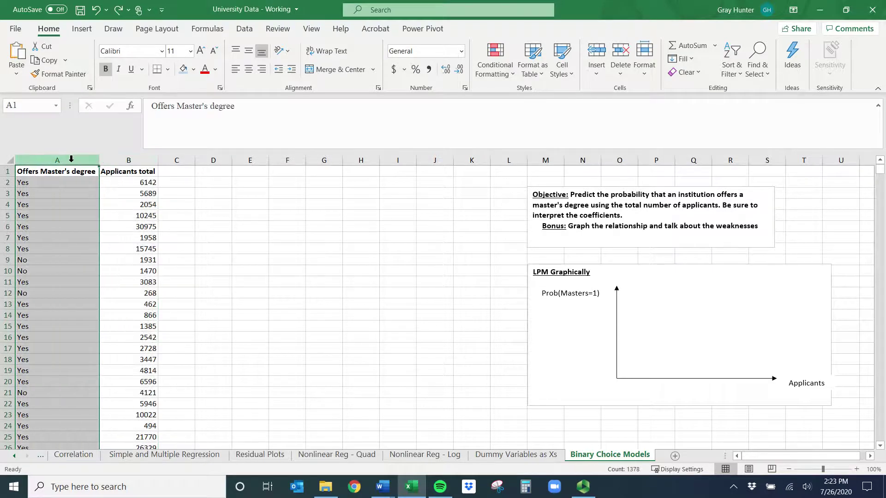
Step: Insert a new column B before Applicants total with the header 'Masters(d)'
left_click(118, 156)
right_click(119, 158)
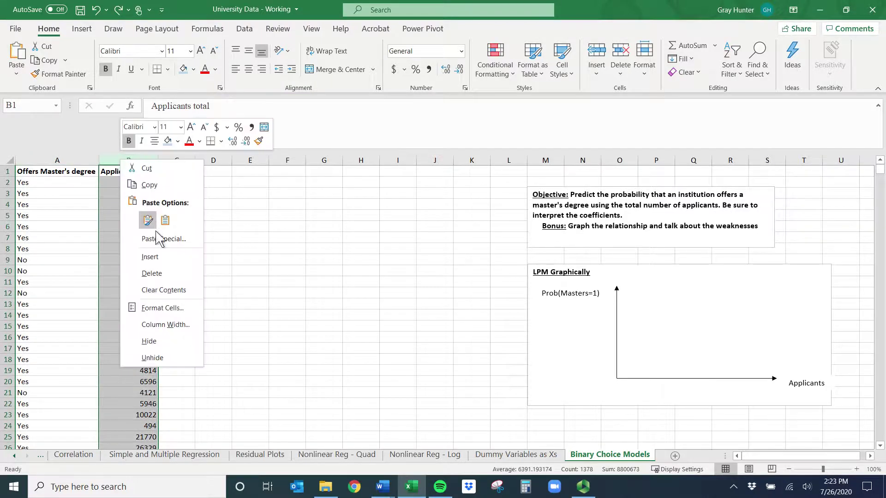
left_click(156, 251)
left_click(117, 174)
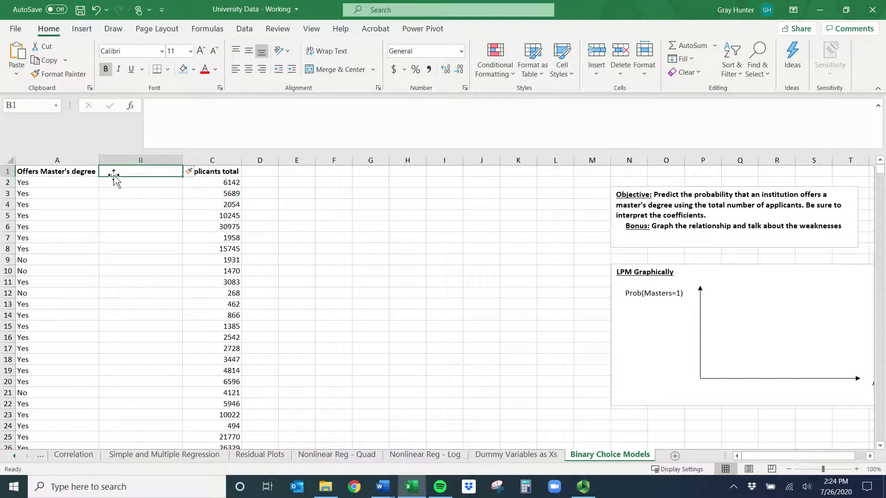
type("M")
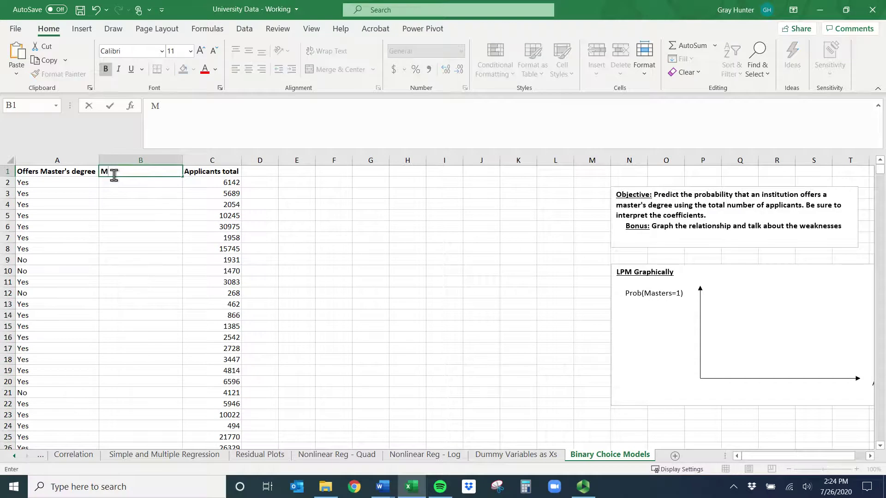
type("asters(d")
key("Return")
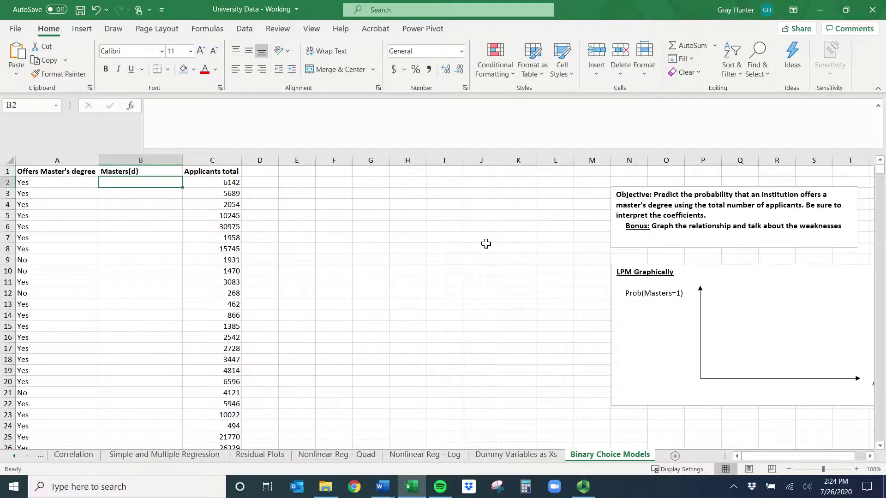
Step: Enter =IF(A2="Yes",1,0) in B2 and fill it down the Masters(d) column
type("=if(")
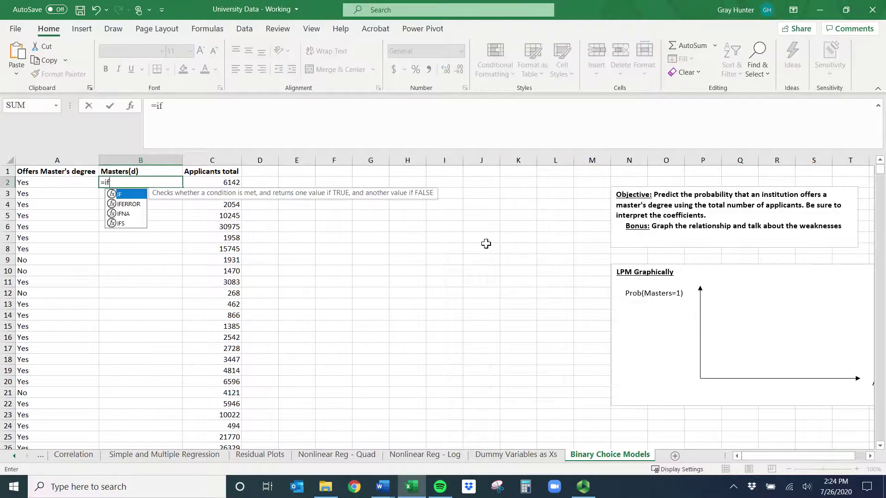
left_click(35, 181)
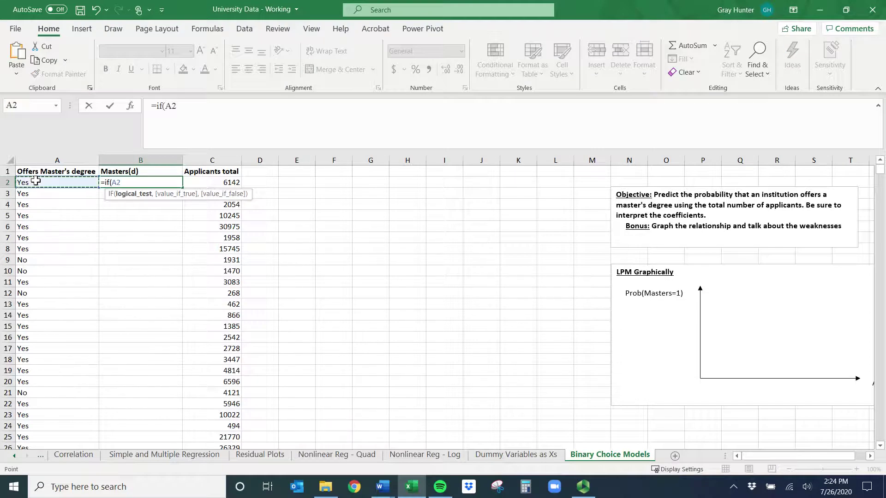
type("=\"Yes")
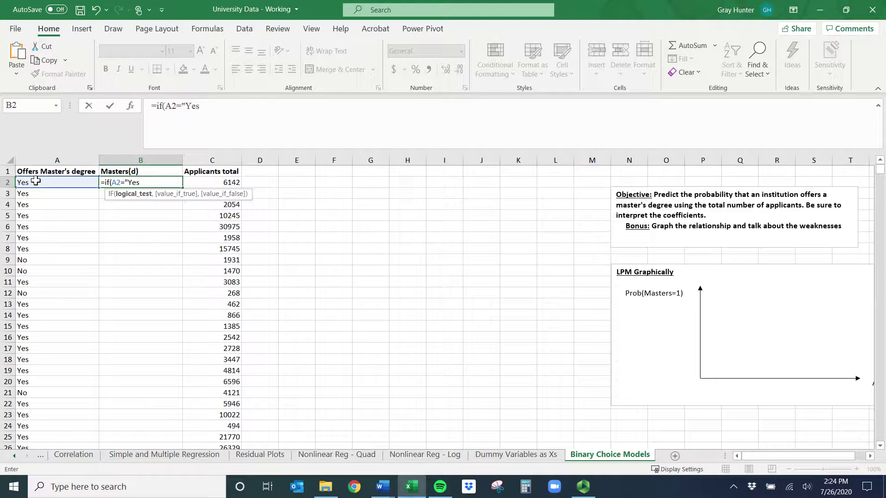
type("\",1,")
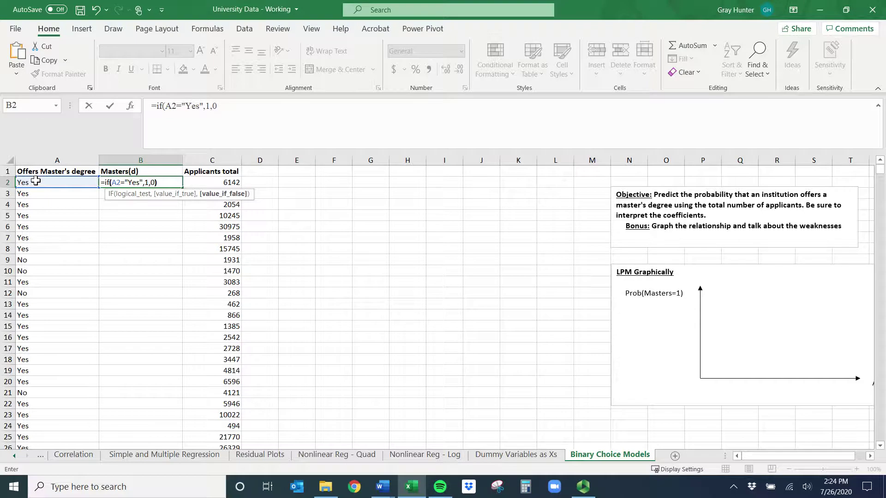
type("0)")
key("Return")
left_click(148, 184)
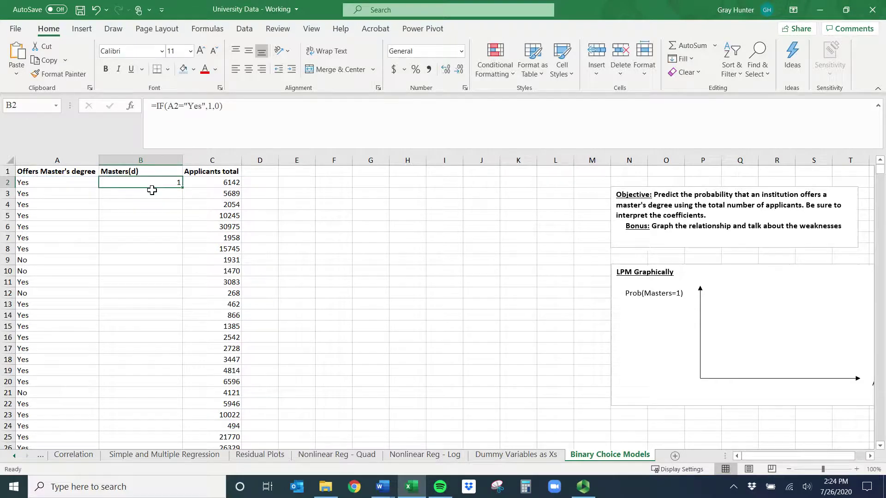
double_click(182, 187)
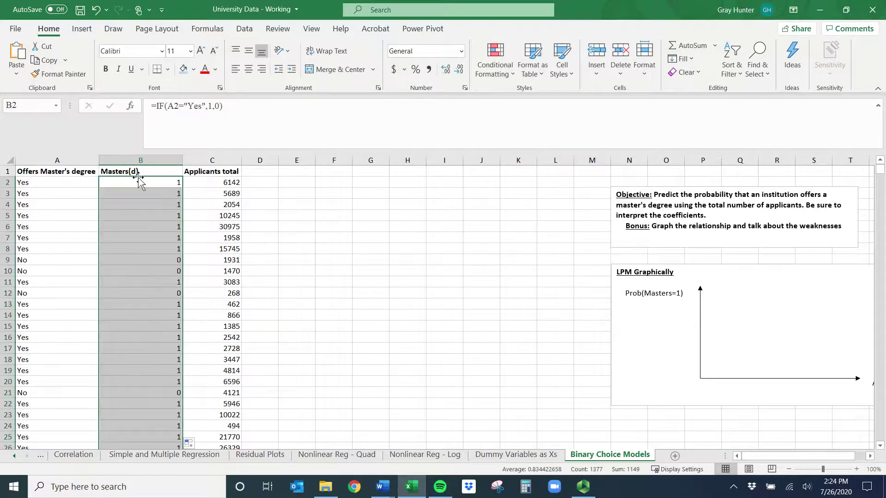
Step: Narrow the Offers Master's degree and Masters(d) columns
mouse_move(45, 259)
left_mouse_down()
mouse_move(110, 258)
mouse_move(51, 259)
left_mouse_up()
left_click_drag(92, 159, 64, 159)
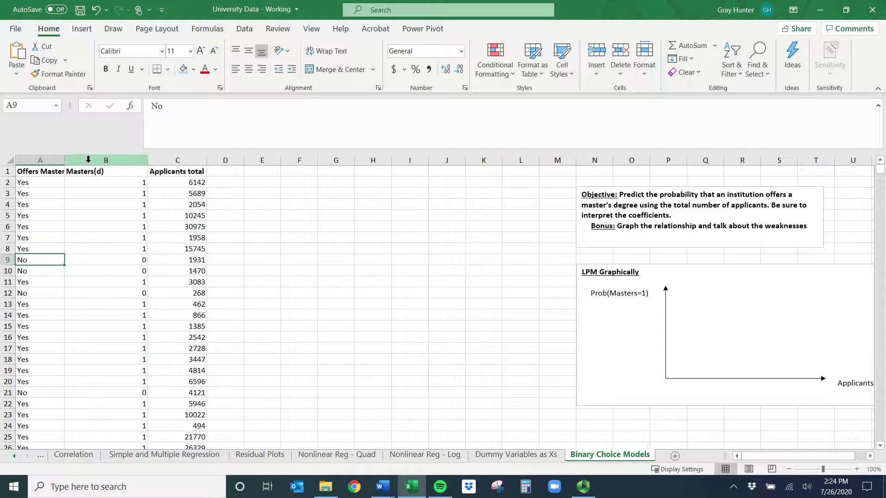
left_click(88, 159)
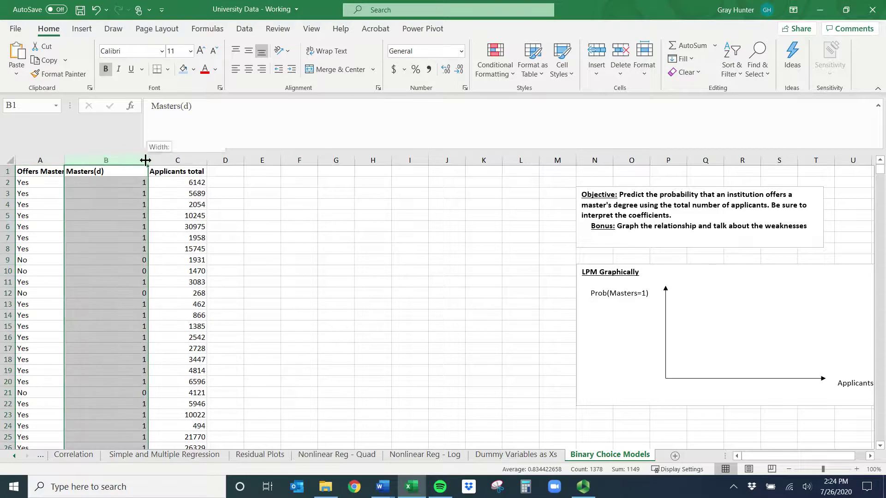
left_click_drag(148, 160, 126, 159)
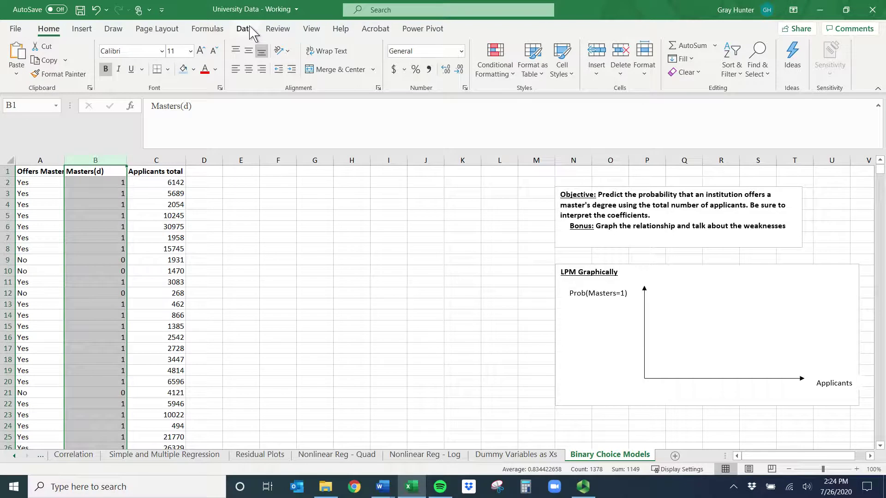
Step: Open the Regression tool from Data Analysis
left_click(278, 204)
left_click(248, 30)
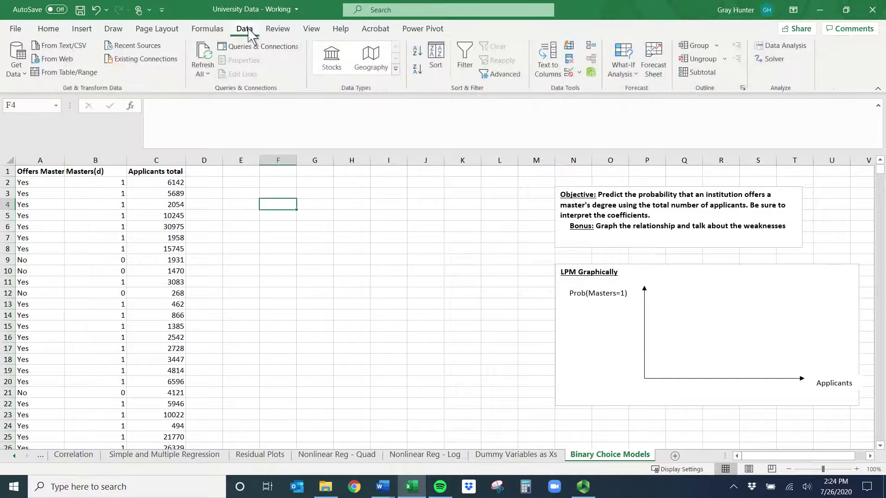
left_click(776, 48)
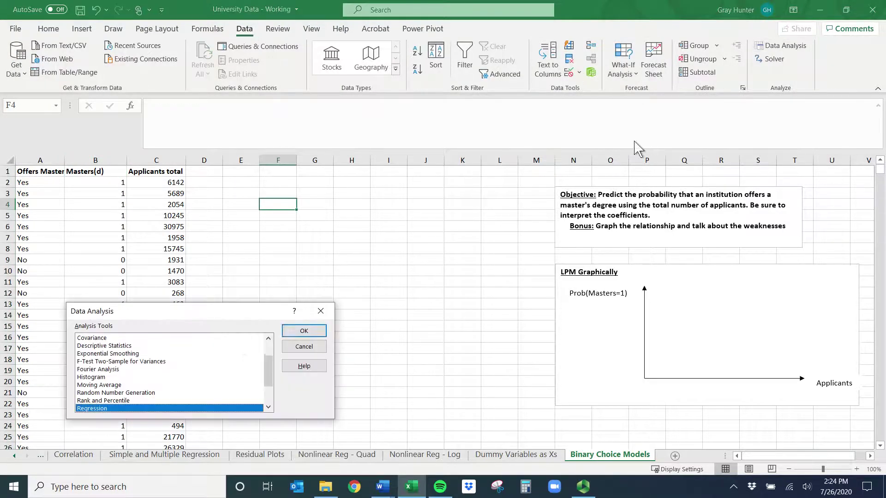
left_click(304, 331)
Step: Regress Masters(d) B1:B1378 on Applicants total C1:C1378, with output starting at H47
left_click(256, 285)
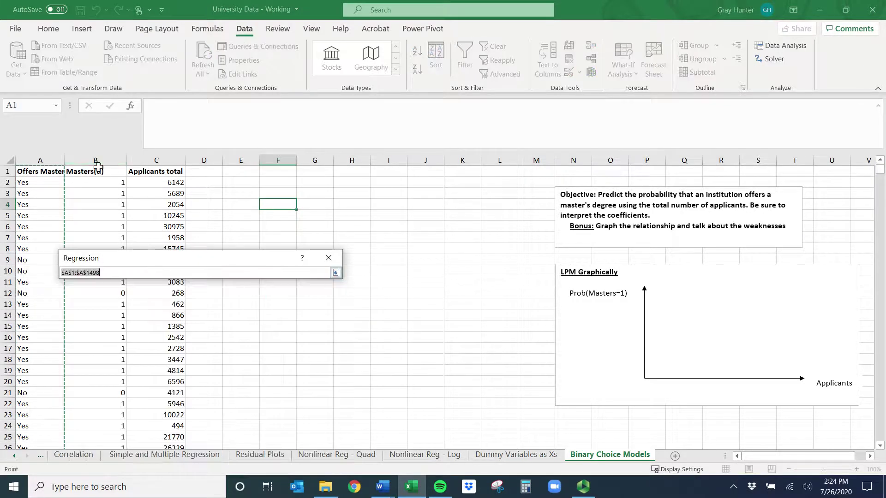
left_click(99, 166)
key("ctrl+shift+Down")
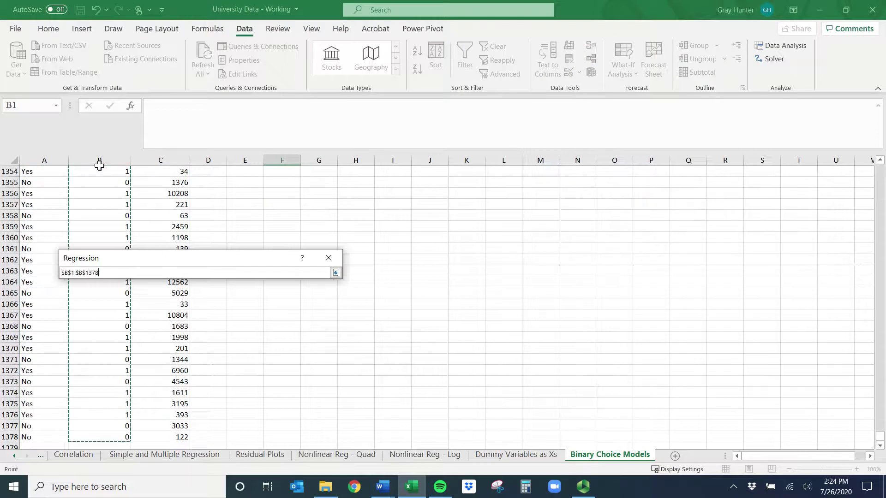
key("Return")
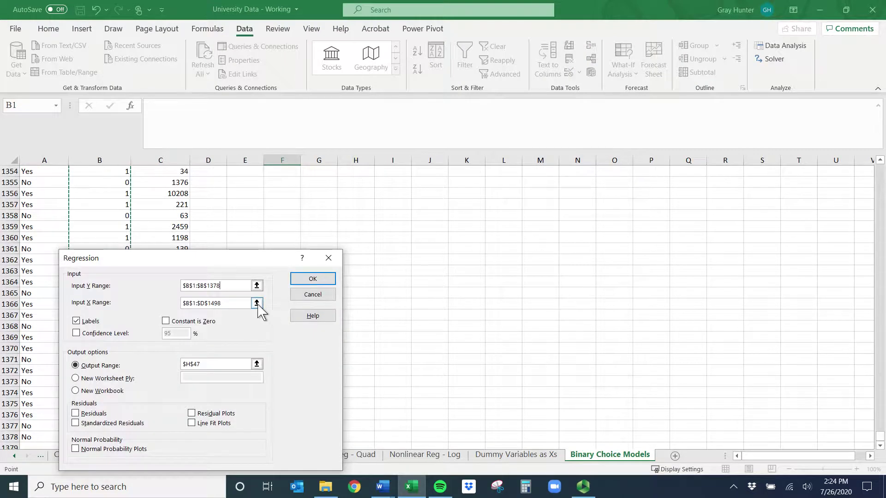
left_click(310, 300)
left_click(163, 172)
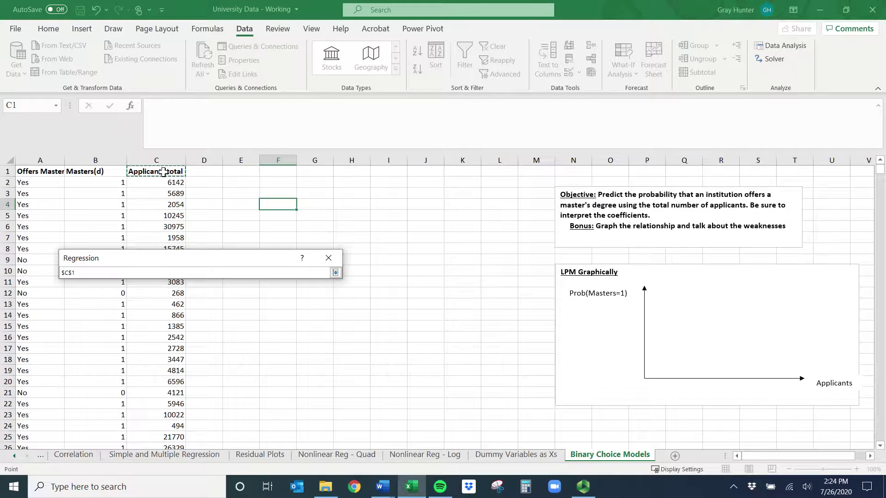
key("ctrl+shift+Down")
key("Return")
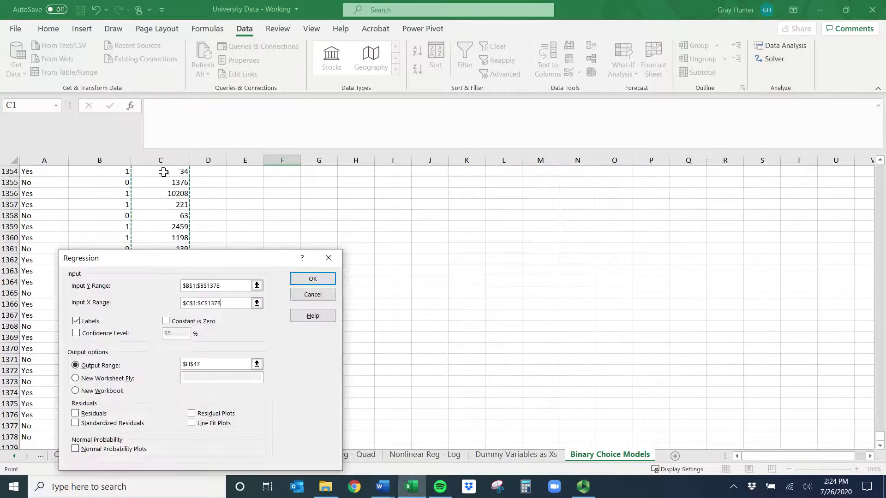
key("Return")
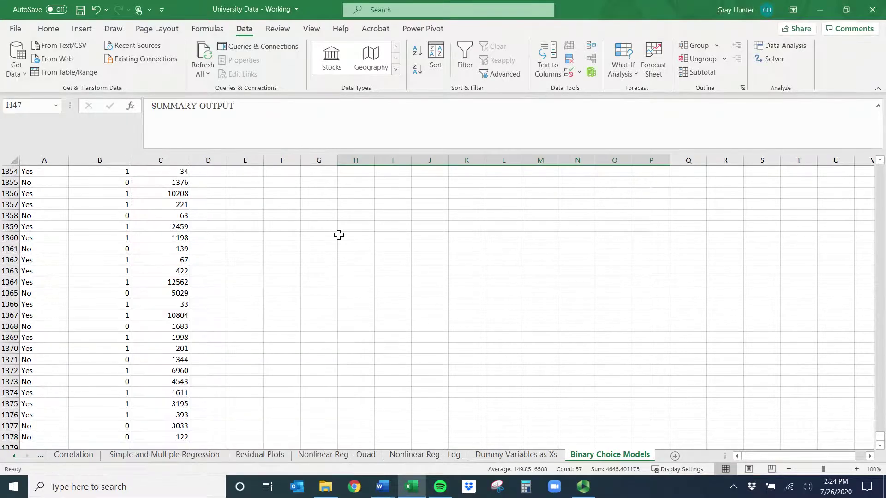
Step: Rerun the regression with output range E2, then autofit column E to show its labels
scroll(340, 234, "up", 20)
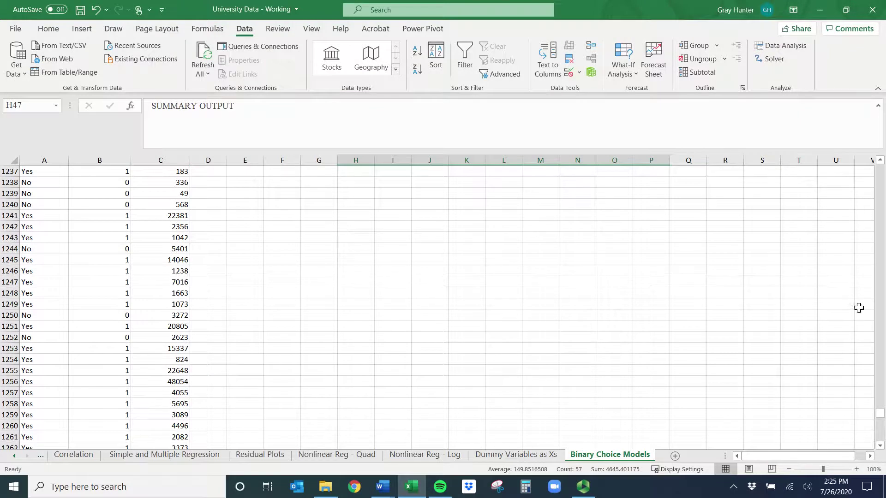
left_click_drag(880, 413, 875, 131)
left_click(773, 50)
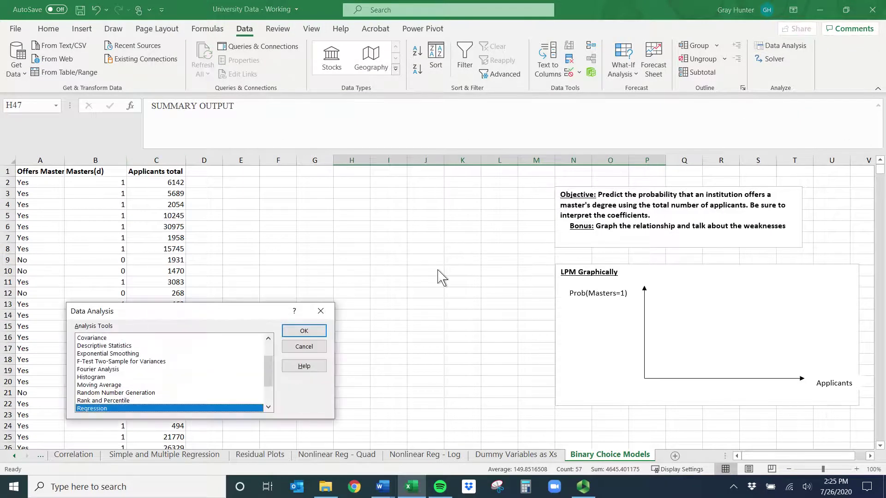
left_click(320, 312)
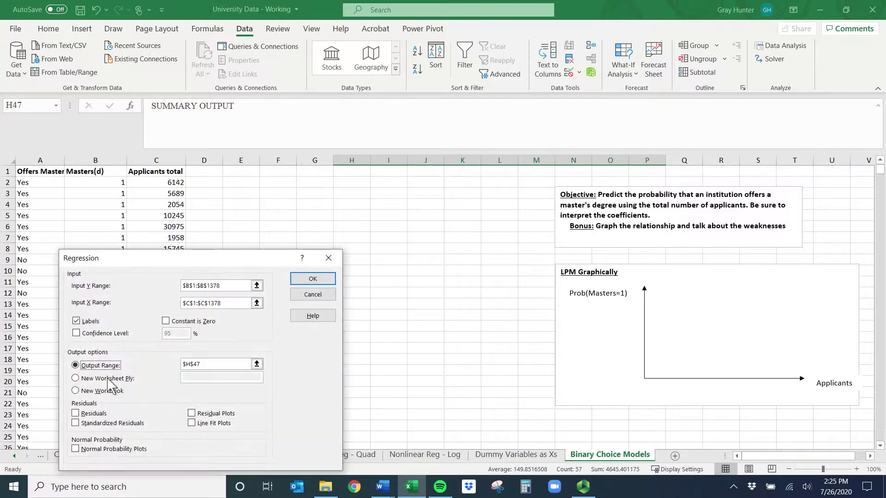
left_click(100, 365)
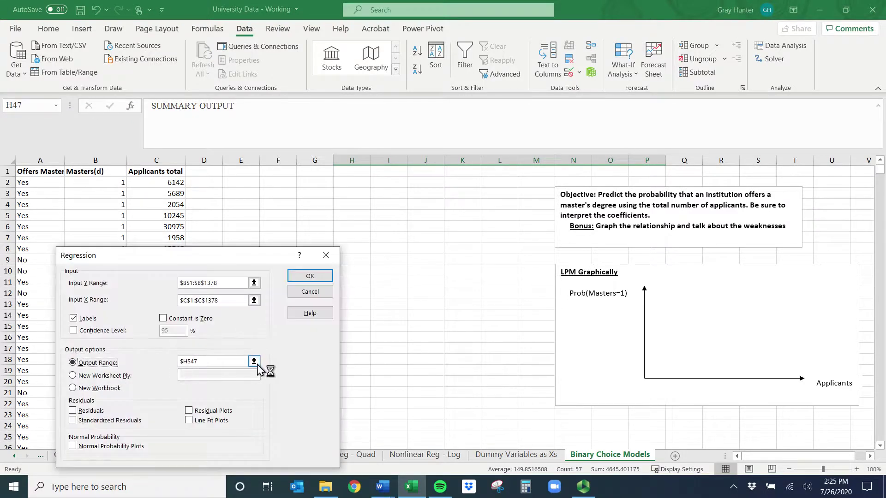
left_click(253, 361)
scroll(272, 179, "up", 7)
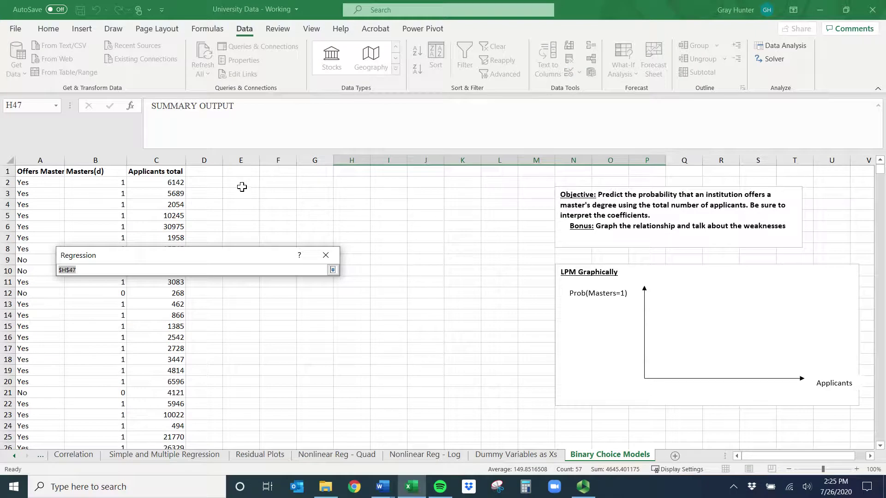
left_click(250, 183)
key("Return")
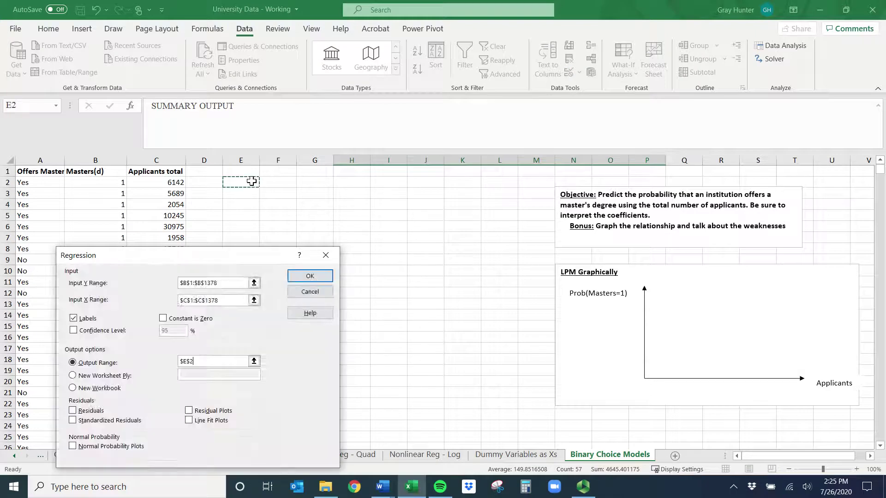
key("Return")
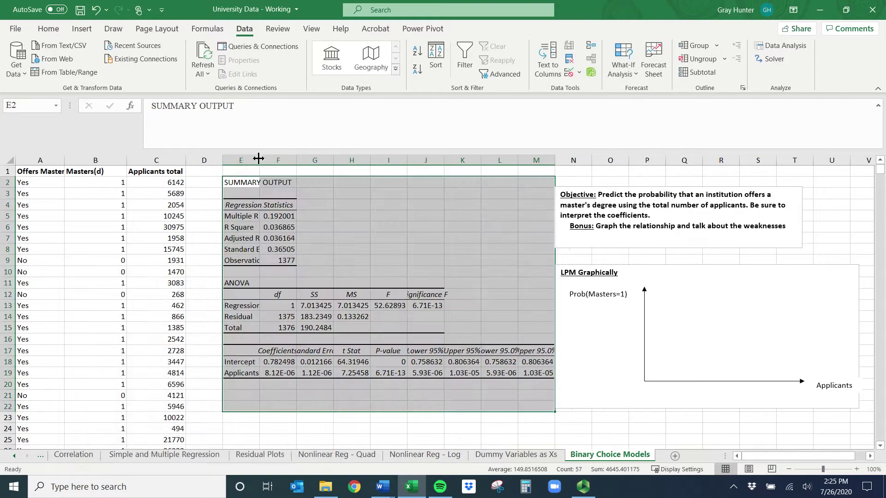
double_click(260, 160)
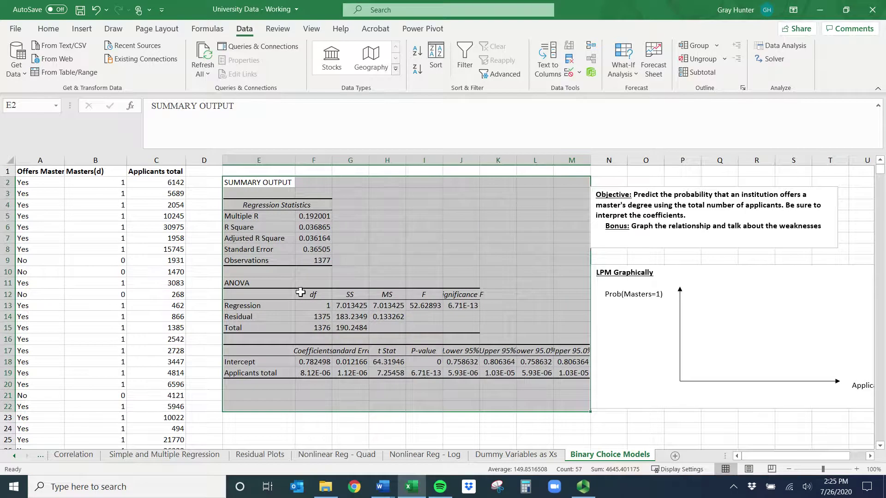
Step: Bold the Standard Error label and its 0.36505 value in E8:F8
left_click(257, 249)
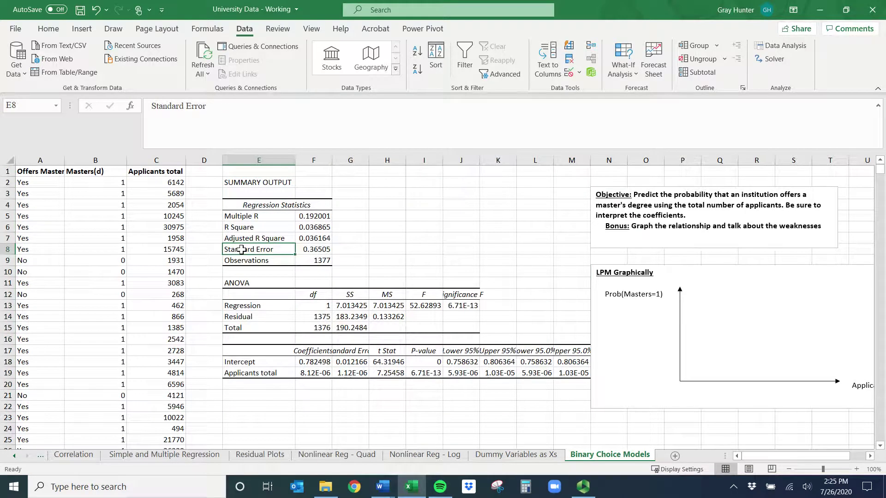
left_click(102, 159)
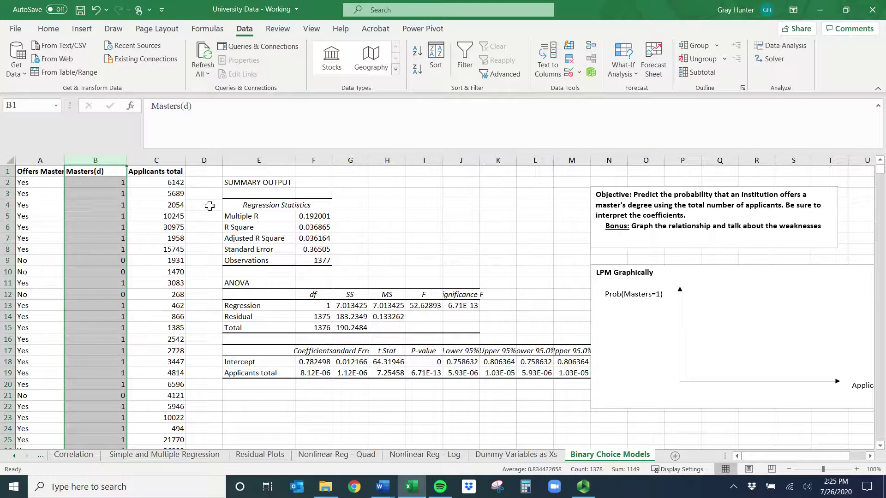
left_click(315, 249)
left_click(258, 249)
left_click_drag(258, 249, 308, 249)
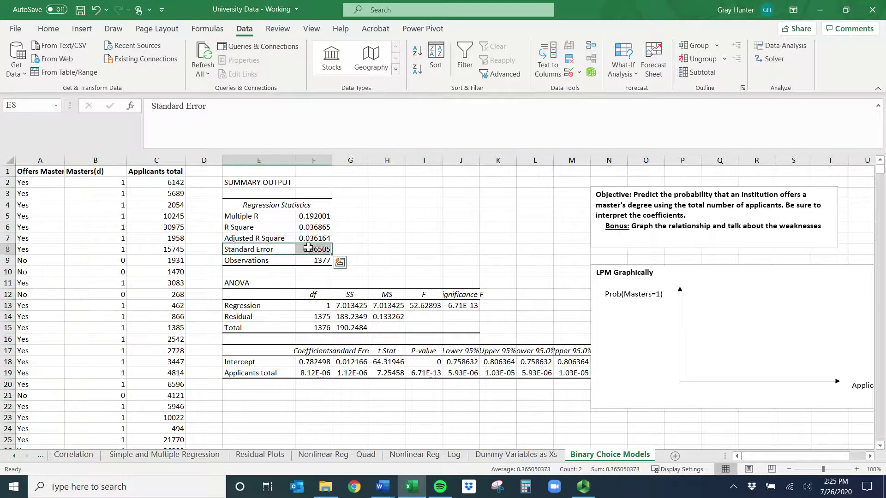
key("ctrl+b")
left_click(349, 251)
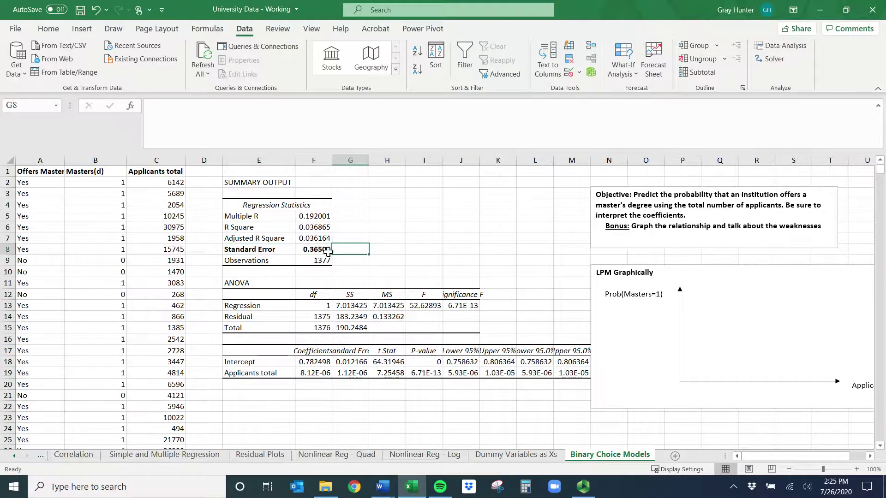
left_click(300, 249)
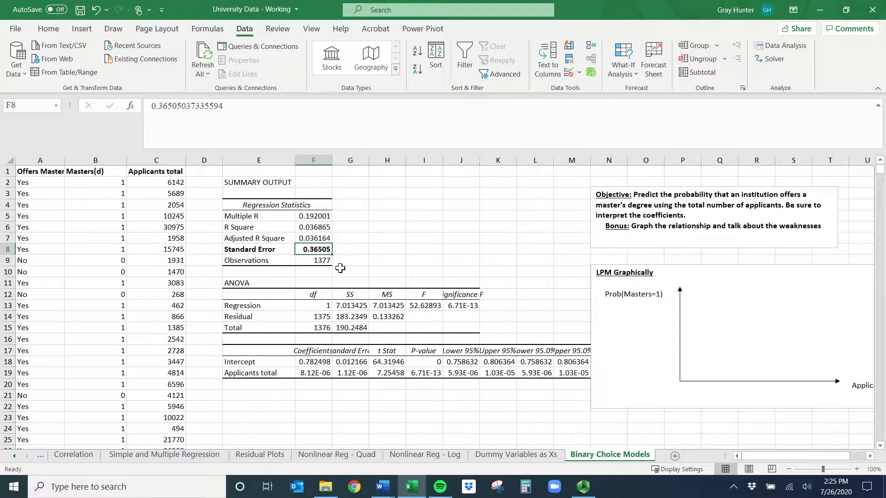
left_click(352, 249)
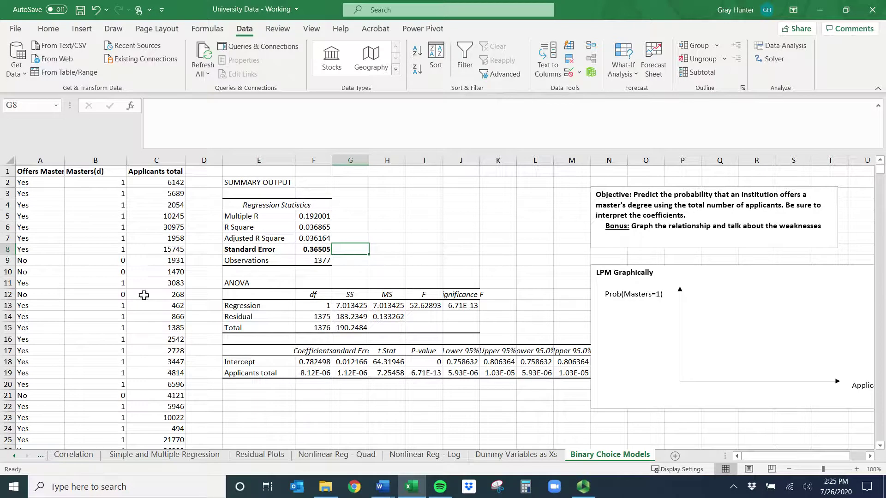
Step: Enter in G8: 'Our predictions from this model are off by an average of 36.505 percentage points!'
type("On av")
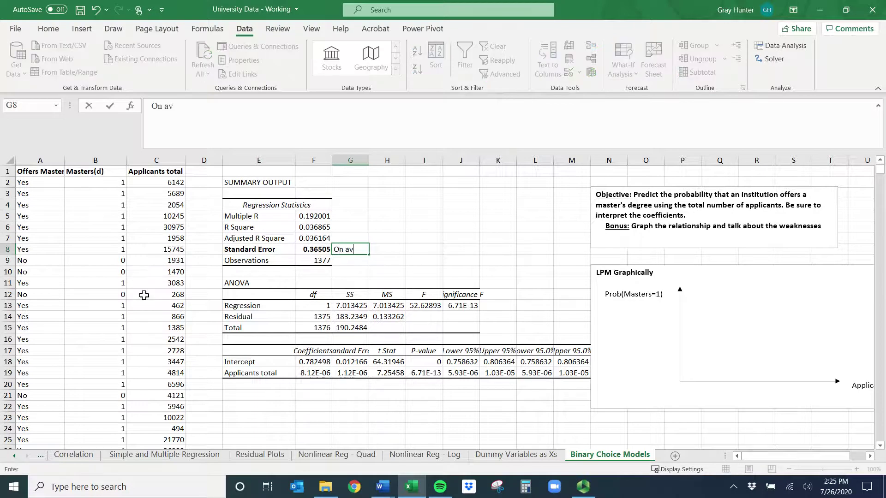
key("BackSpace")
key("BackSpace")
key("BackSpace")
key("BackSpace")
key("BackSpace")
key("BackSpace")
key("BackSpace")
type("Our predictions fro")
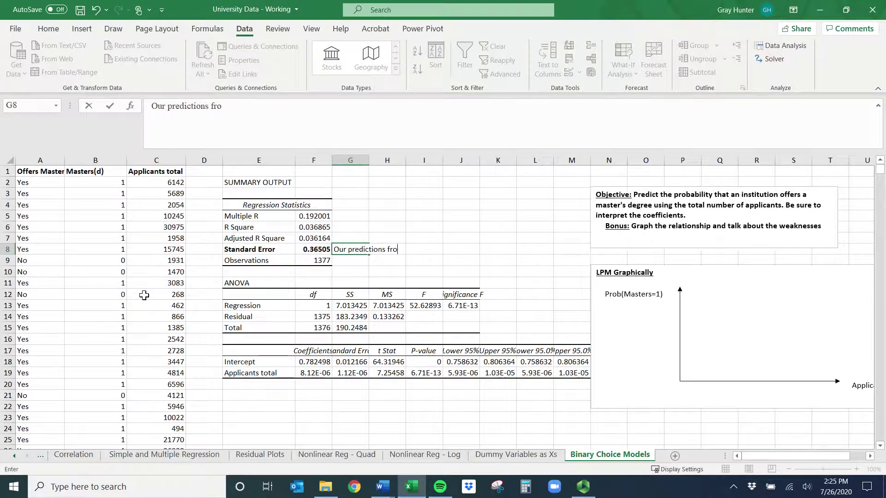
type("m thte")
type(" mode")
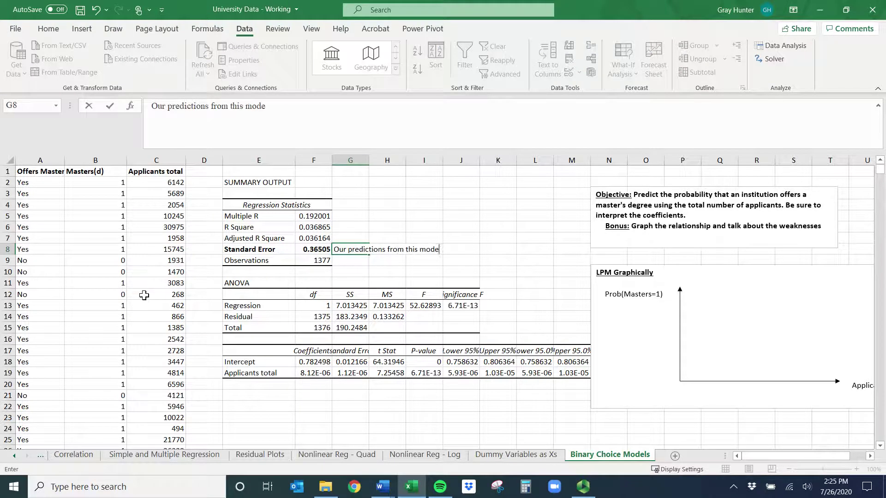
type("l are off by an average of 36.505")
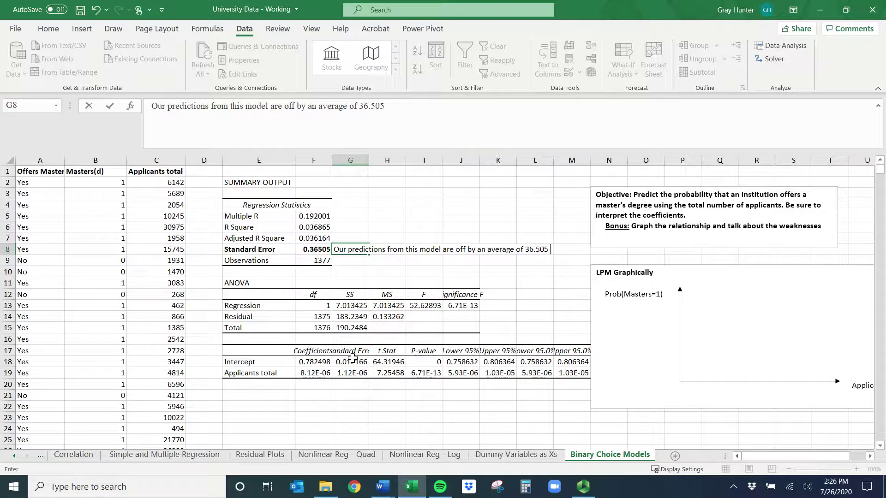
type("percentage p")
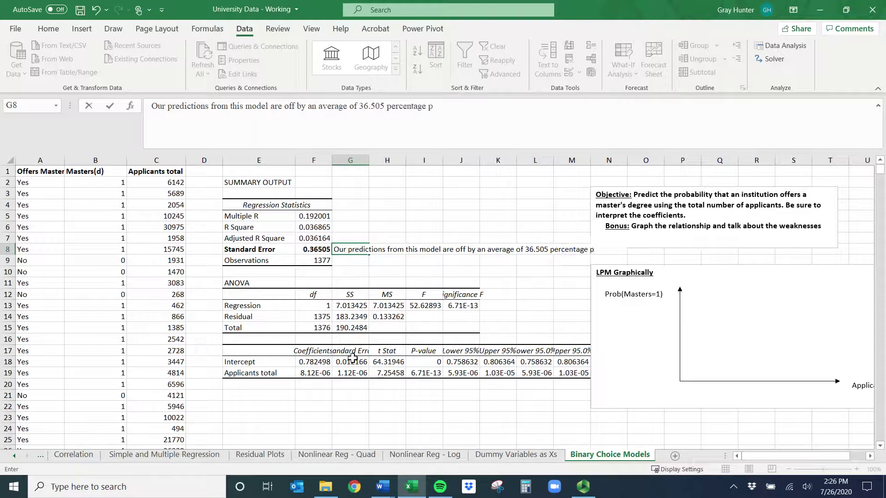
type("oints!")
key("Return")
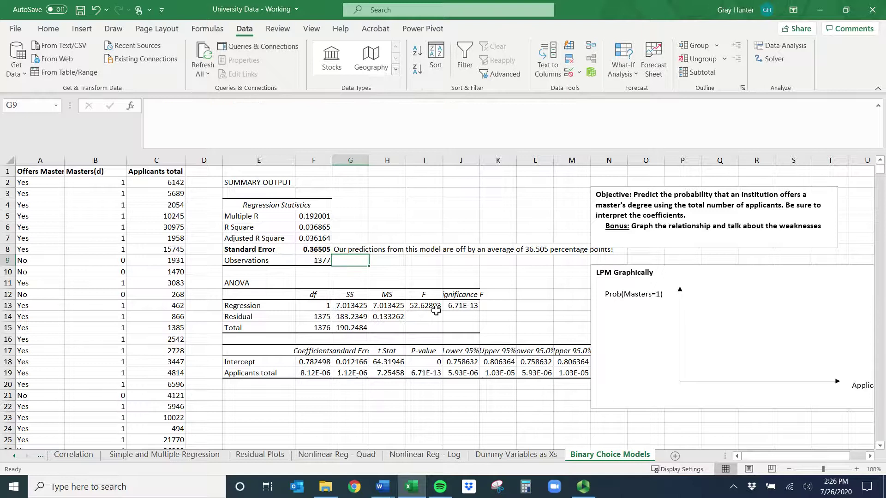
left_click(310, 252)
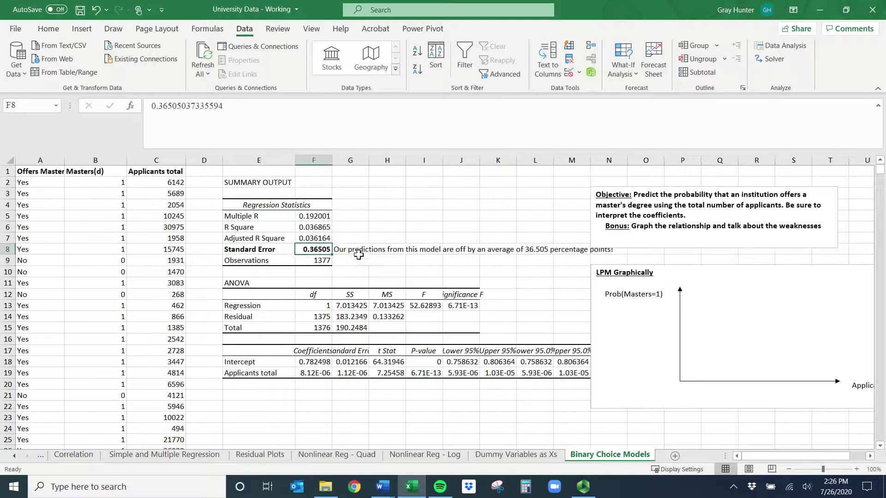
left_click(301, 229)
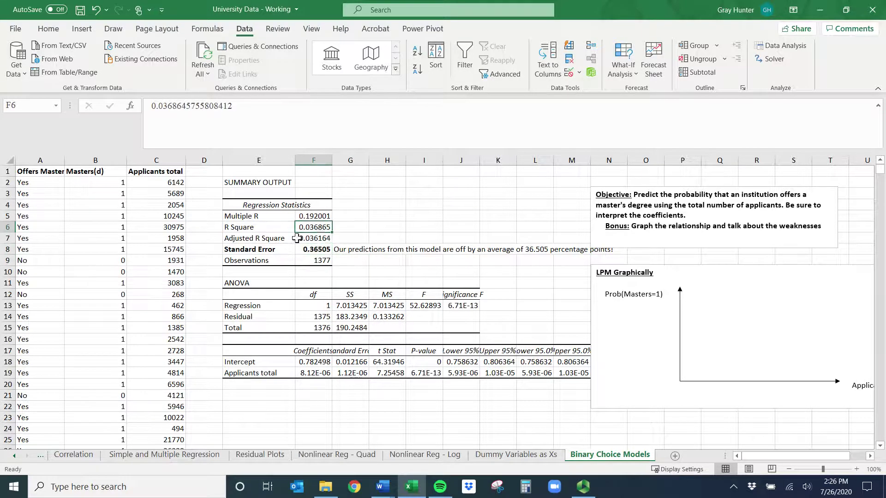
left_click(308, 237)
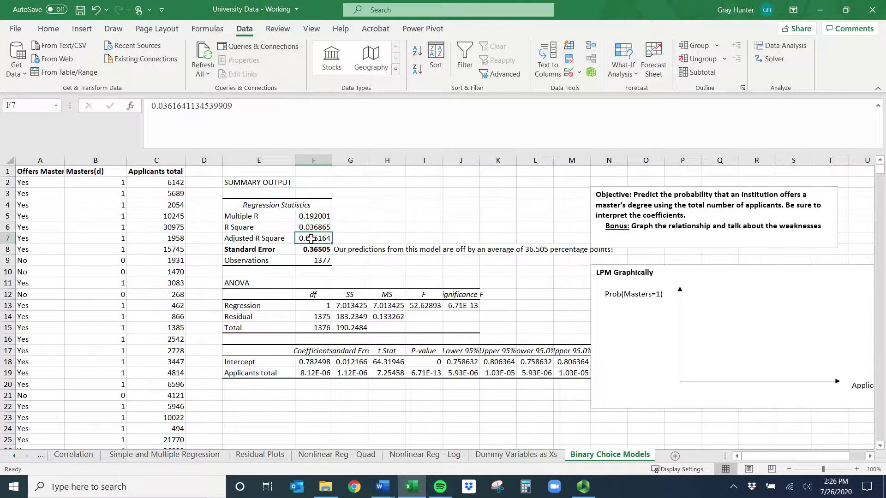
left_click(348, 249)
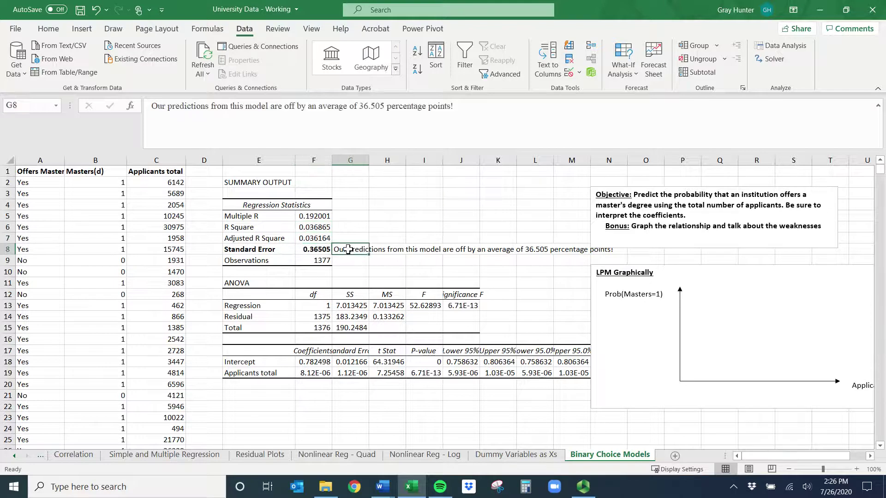
left_click(314, 373)
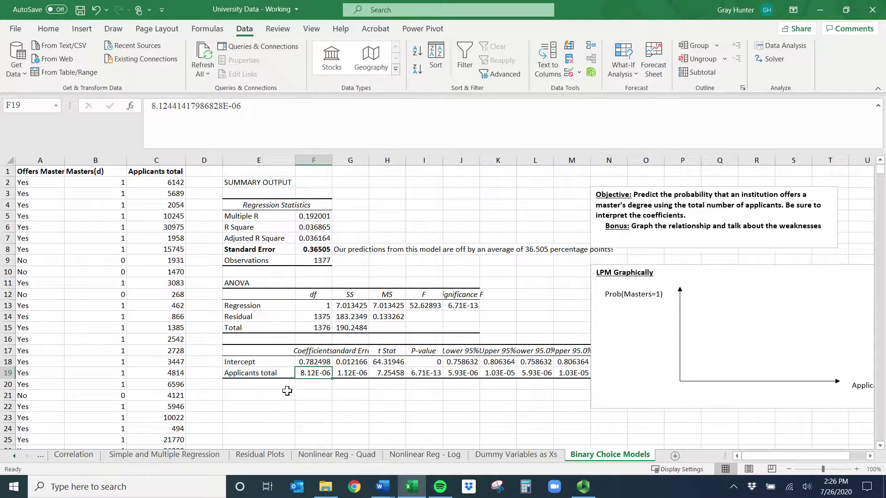
left_click(93, 174)
key("ctrl+shift+Down")
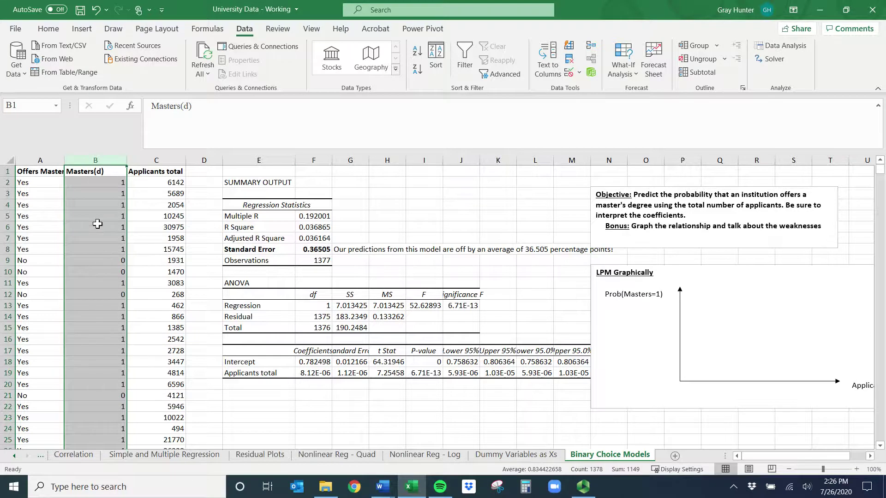
left_click(308, 385)
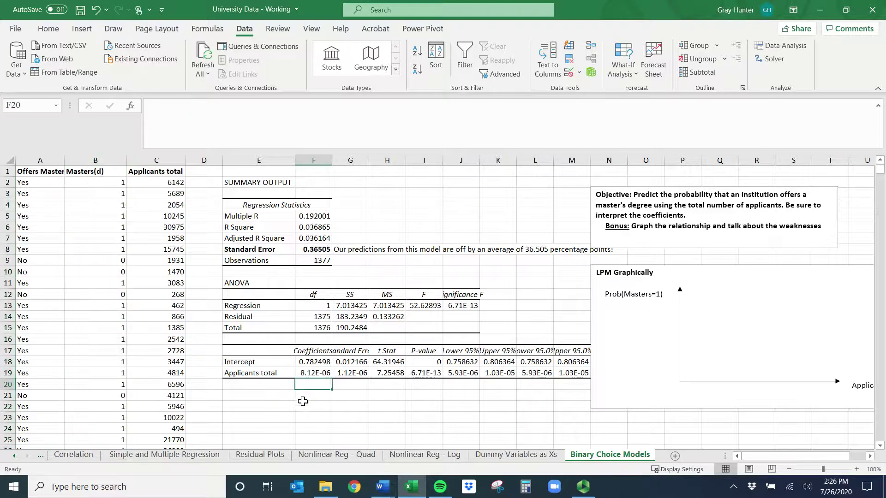
Step: Add the note '*Multiply the coeffient by 100' in F20 under the coefficients
type("*")
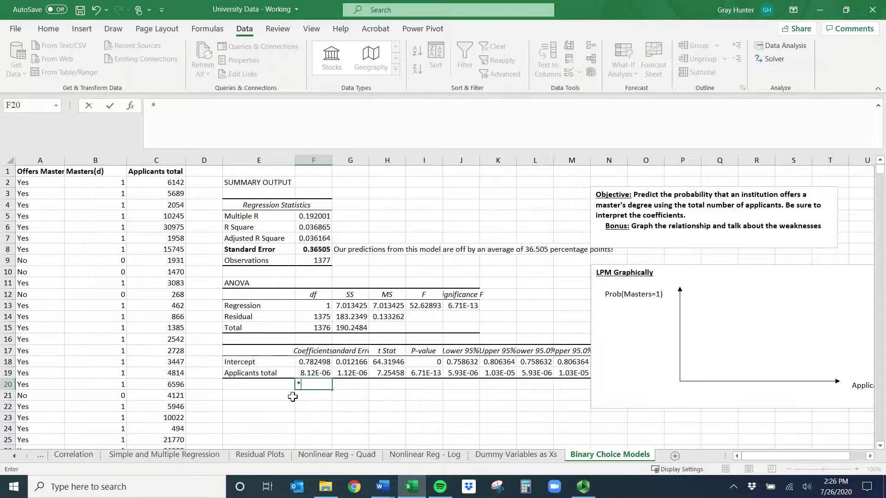
type("Multiply the coeffiicent")
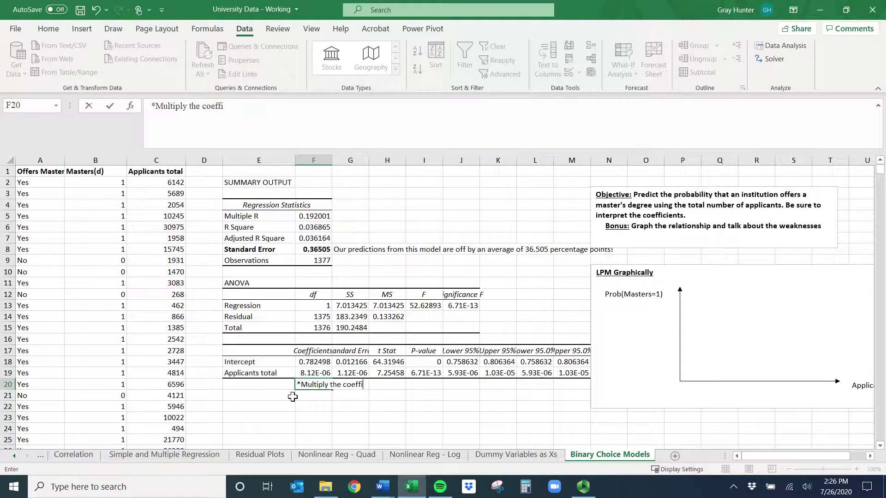
key("BackSpace")
key("BackSpace")
key("BackSpace")
key("BackSpace")
key("BackSpace")
type("ent by 100")
key("Return")
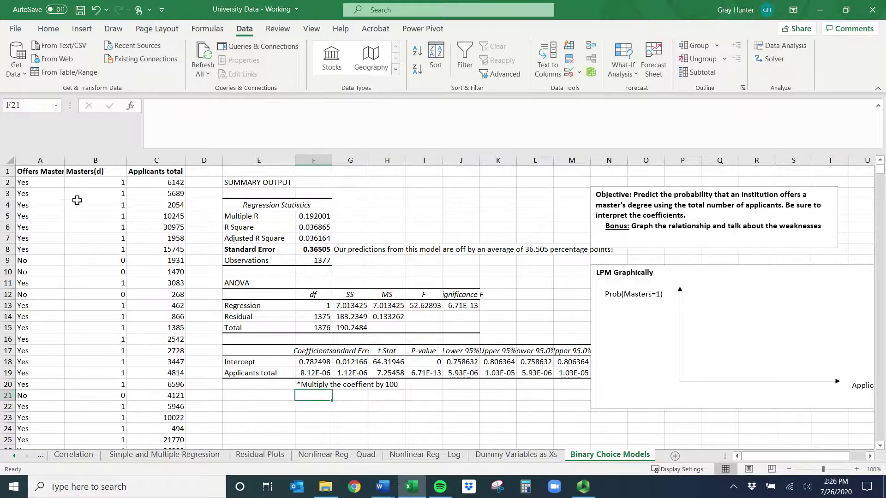
Step: Change the B2 dummy formula to return 100 for Yes, fill it down, then undo the fill
left_click(85, 184)
left_click(211, 107)
type("0,0")
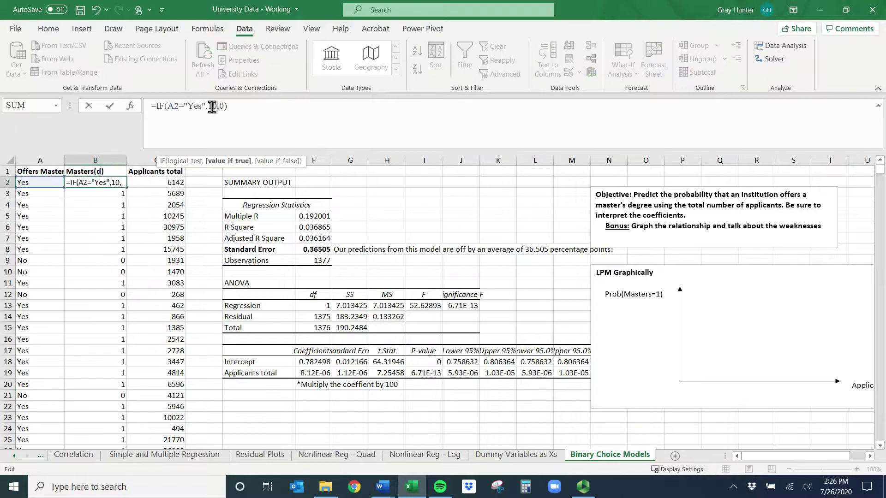
type("0")
key("Return")
left_click(121, 184)
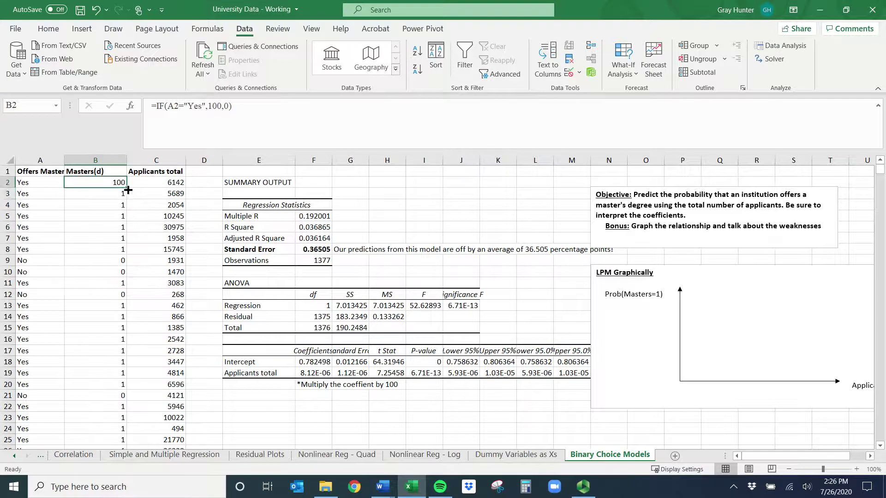
double_click(126, 188)
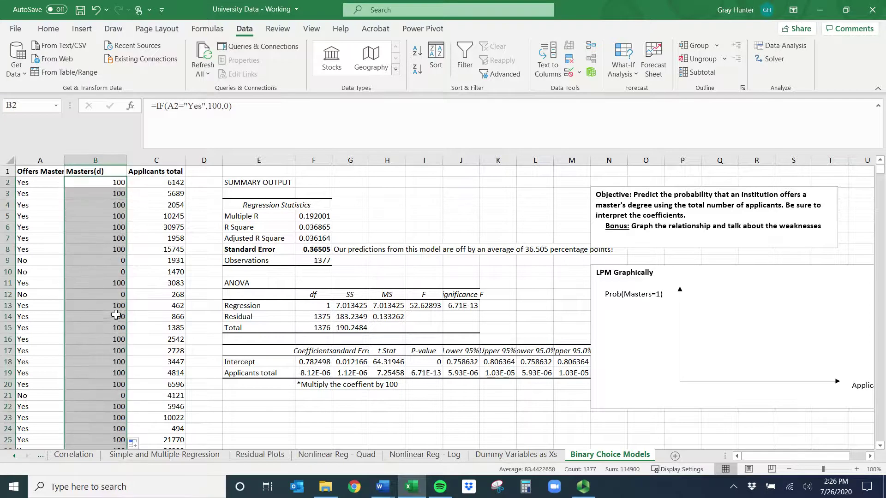
key("ctrl+z")
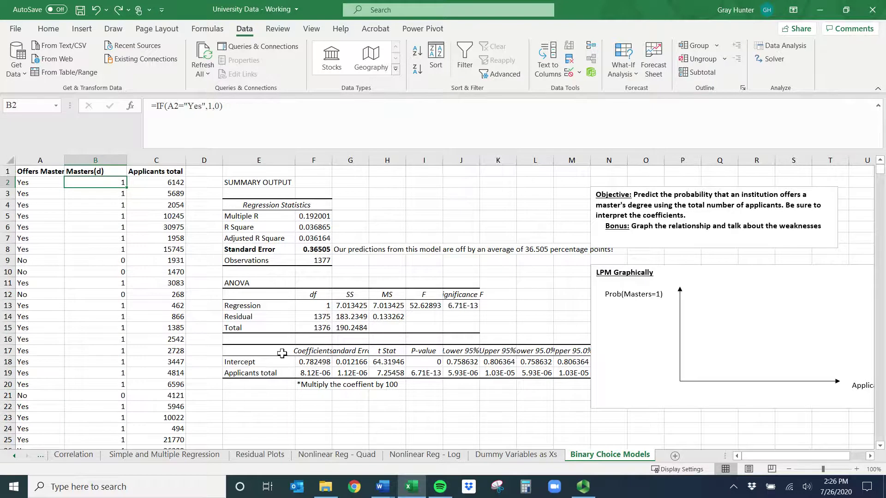
left_click(314, 387)
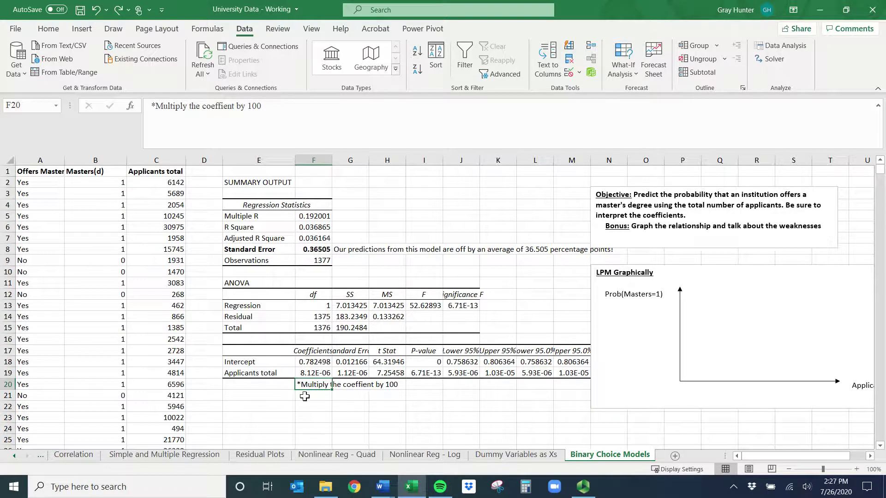
Step: Write a two-line note in E22: one more applicant raises the masters-offer probability by 8.12E-04 percentage points
left_click(280, 399)
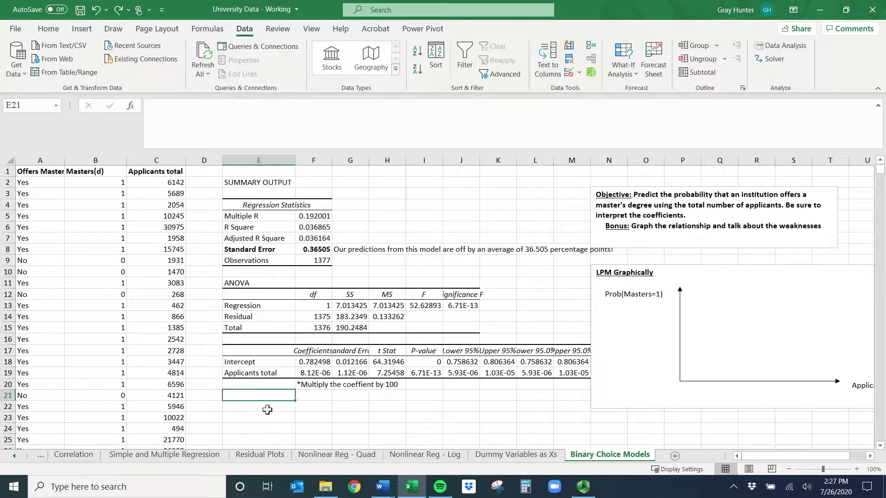
left_click(266, 408)
type("As the")
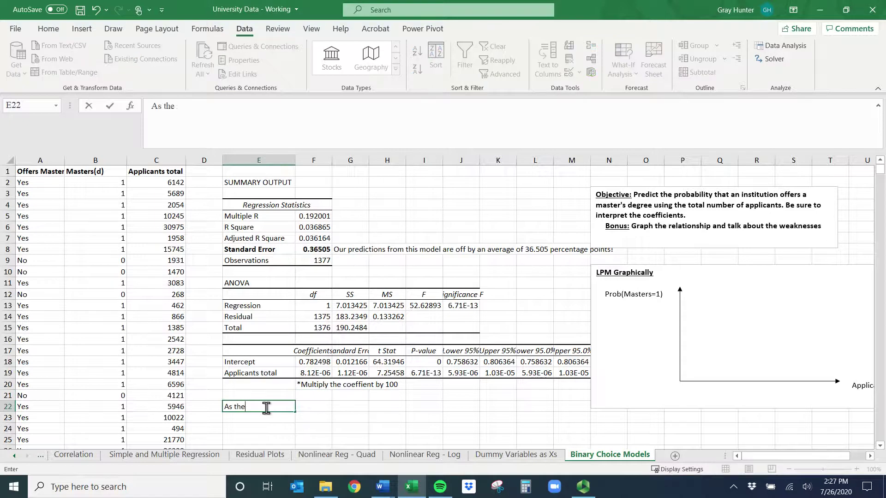
type(" number of applicatants increases by 1")
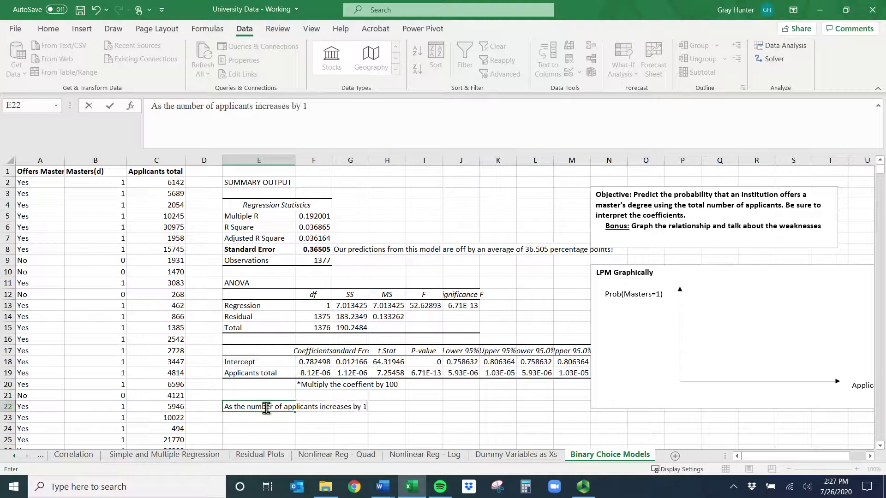
type(" person, the probab")
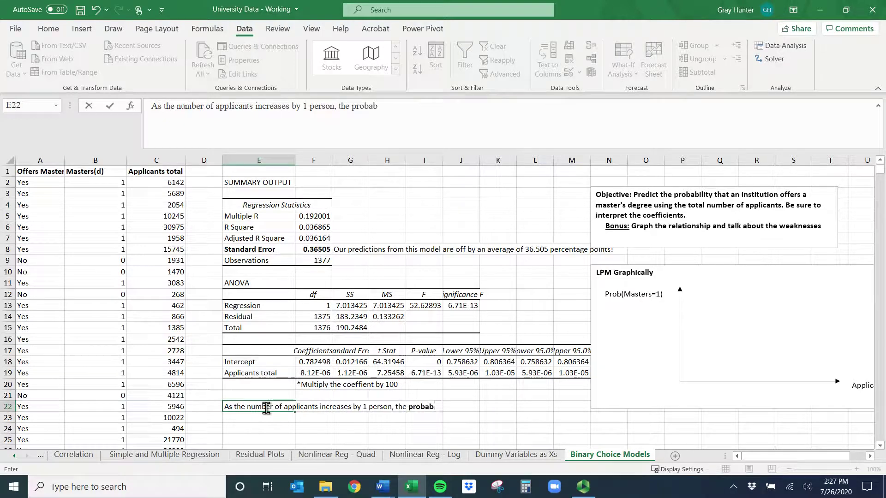
type("ility that a school offers a masters")
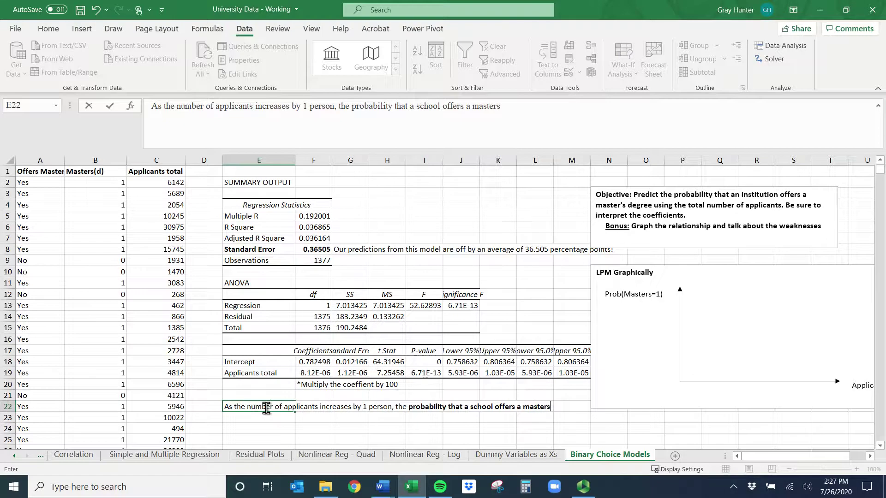
key("shift+Return")
left_click(265, 408)
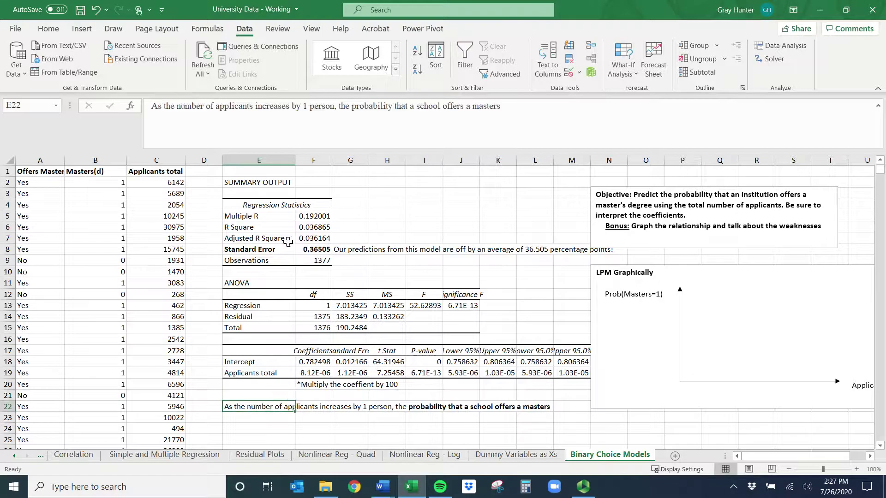
left_click(537, 106)
key("alt+Return")
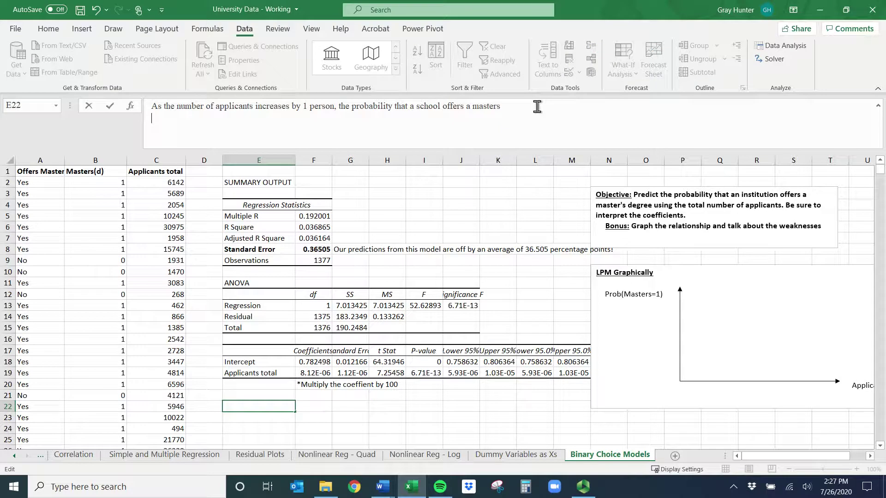
type("increaes es by 8.12E")
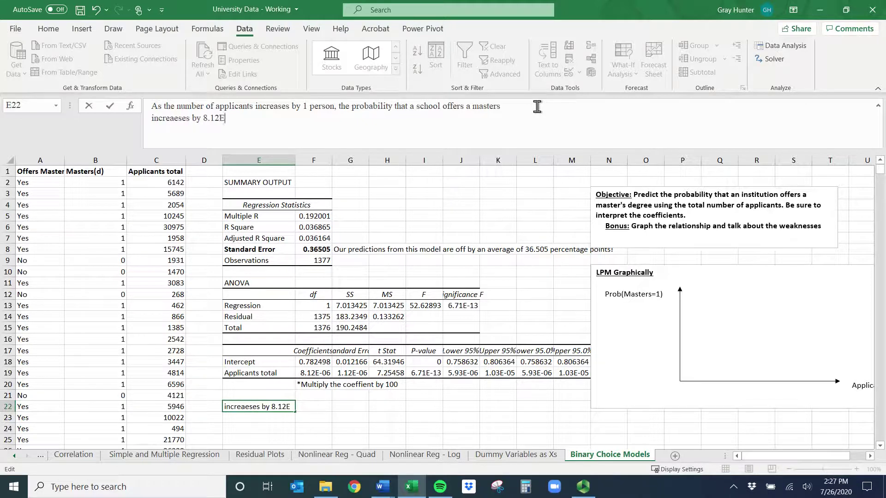
type("-0")
type("4 percentage point")
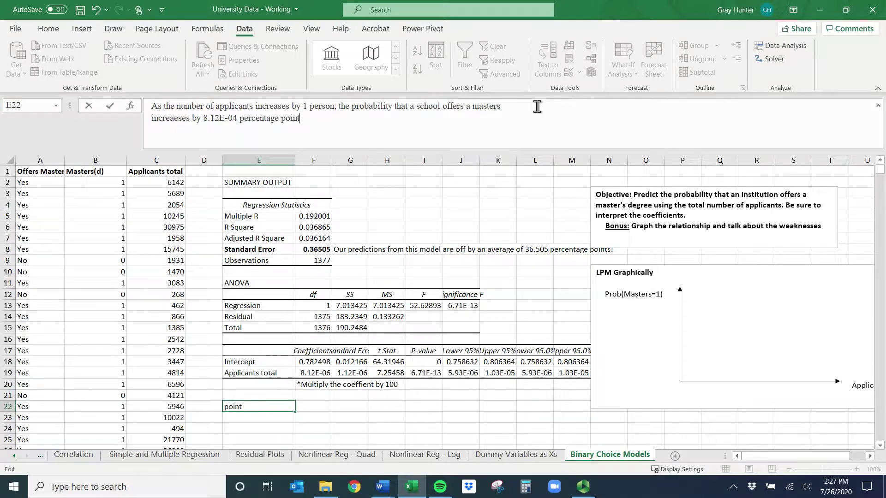
type("s")
key("Return")
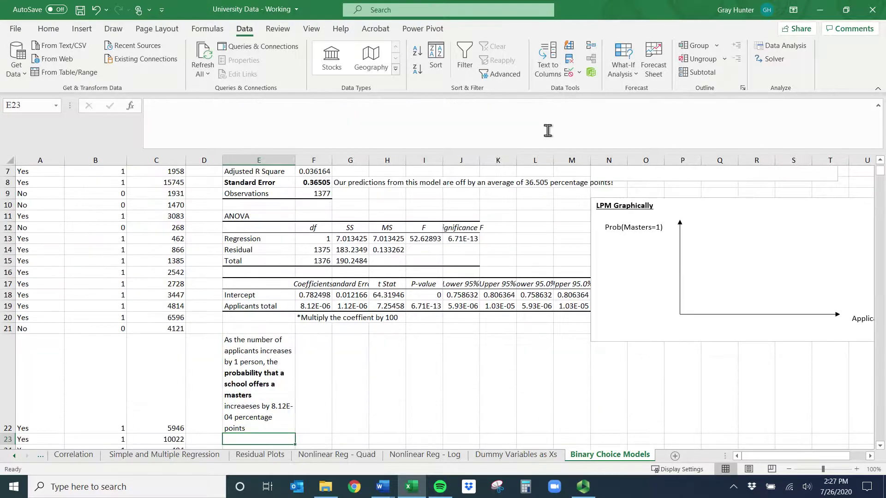
left_click(261, 367)
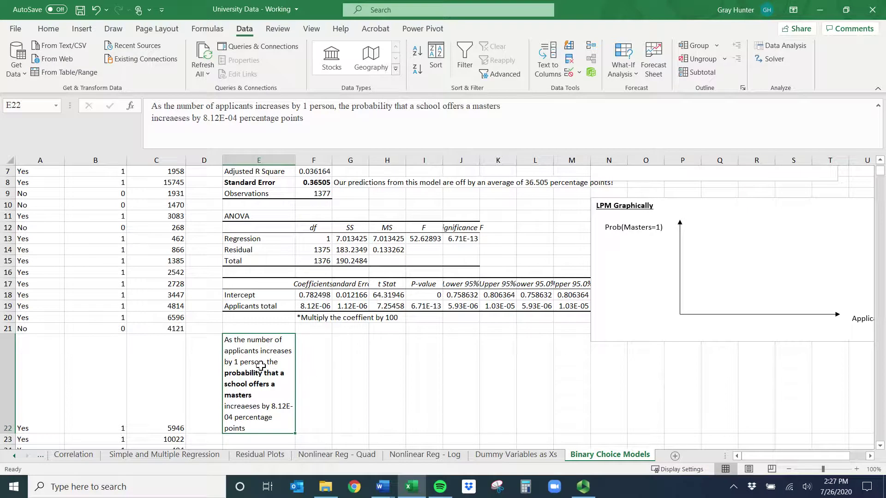
Step: Turn off text wrapping for the interpretation row E22:M22
left_click_drag(261, 367, 579, 360)
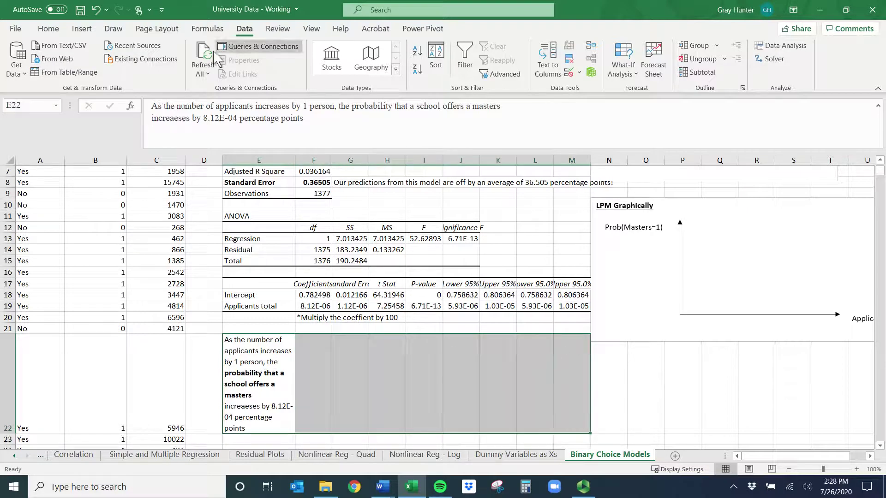
left_click(49, 29)
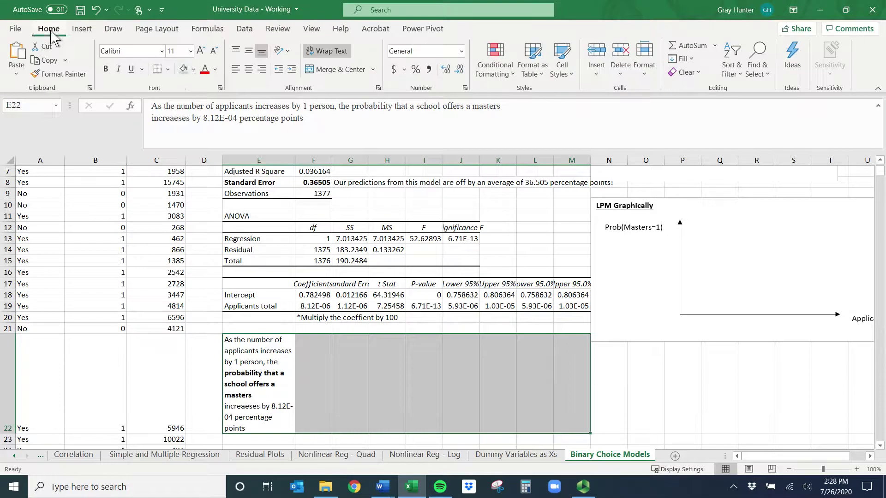
left_click(328, 53)
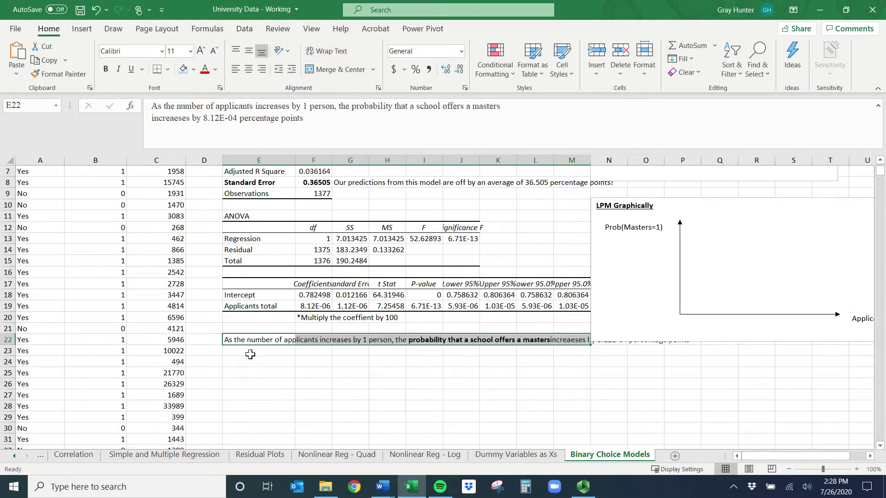
left_click(277, 339)
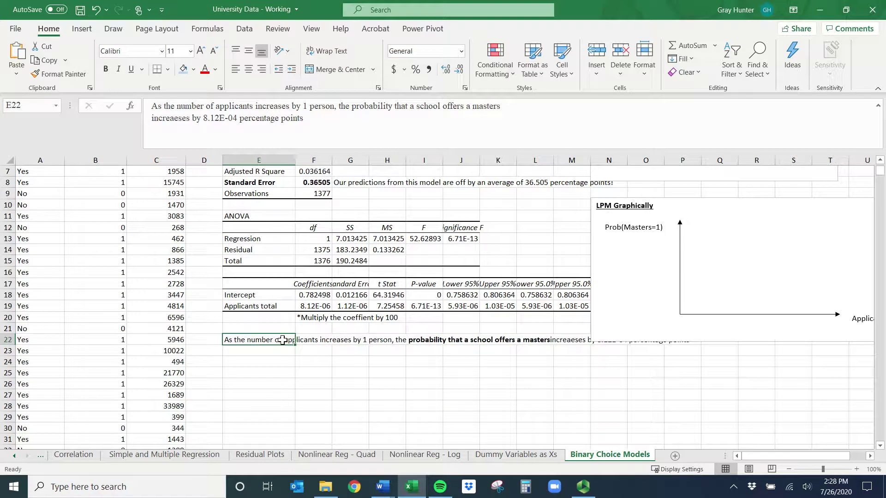
left_click_drag(282, 340, 551, 332)
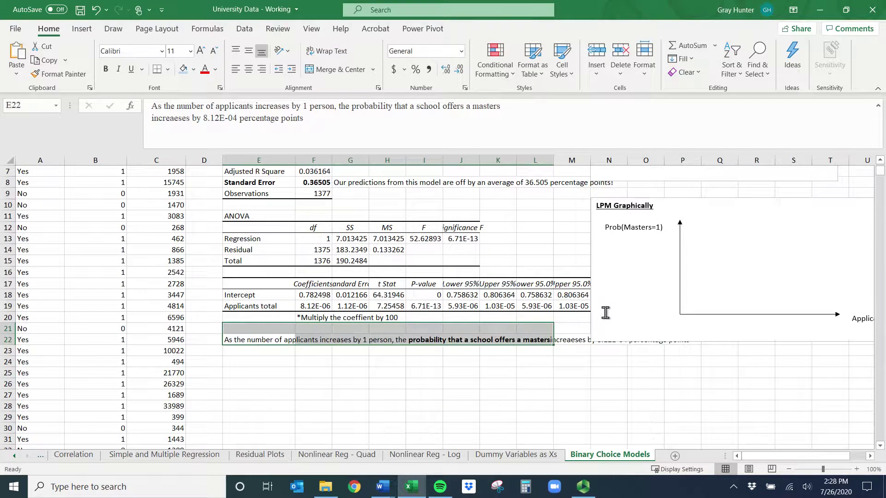
left_click(603, 302)
left_click(288, 340)
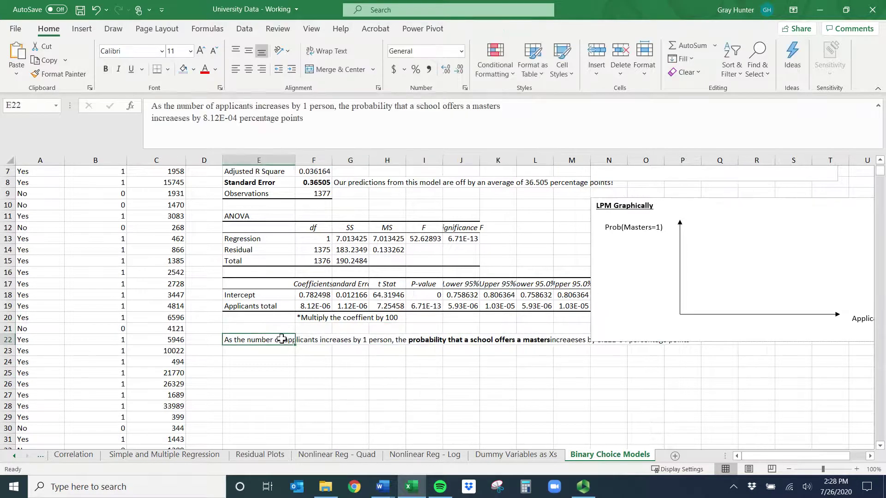
Step: Copy the interpretation sentence from E22 into cell E25
key("ctrl+c")
left_click(268, 371)
key("ctrl+v")
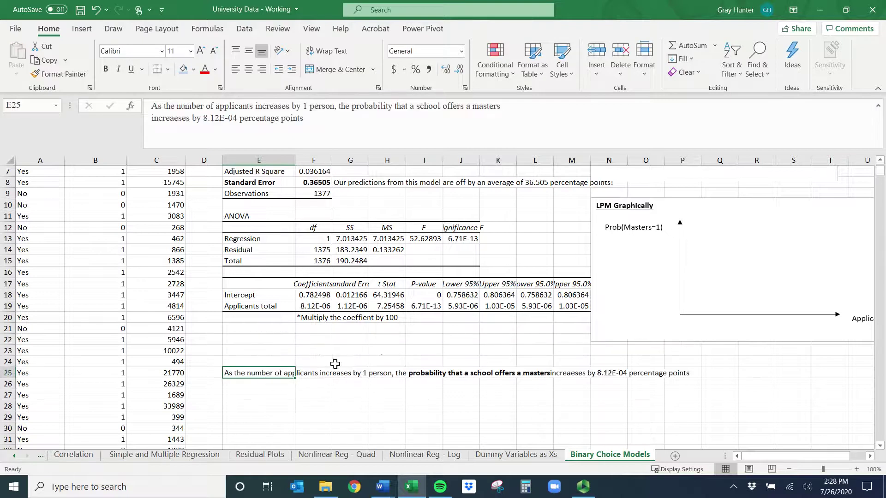
left_click(649, 375)
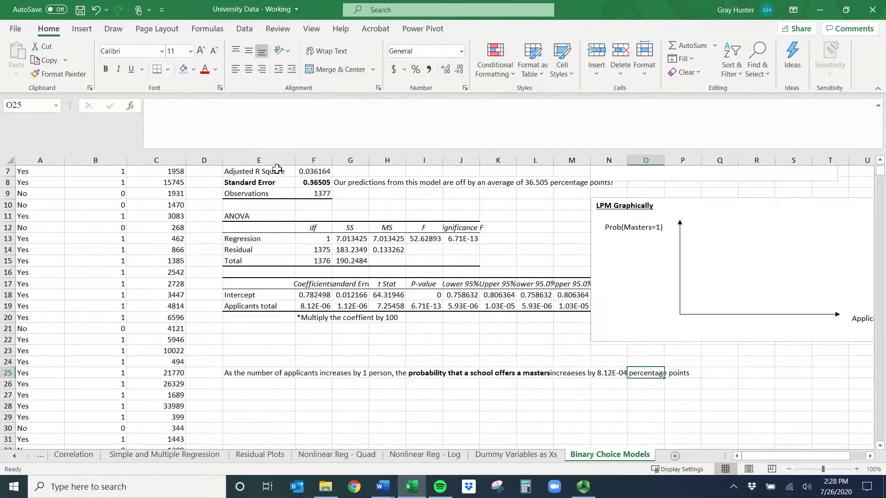
left_click(280, 371)
Step: Append the abbreviation OAAEC to the end of the E25 sentence
left_click(317, 118)
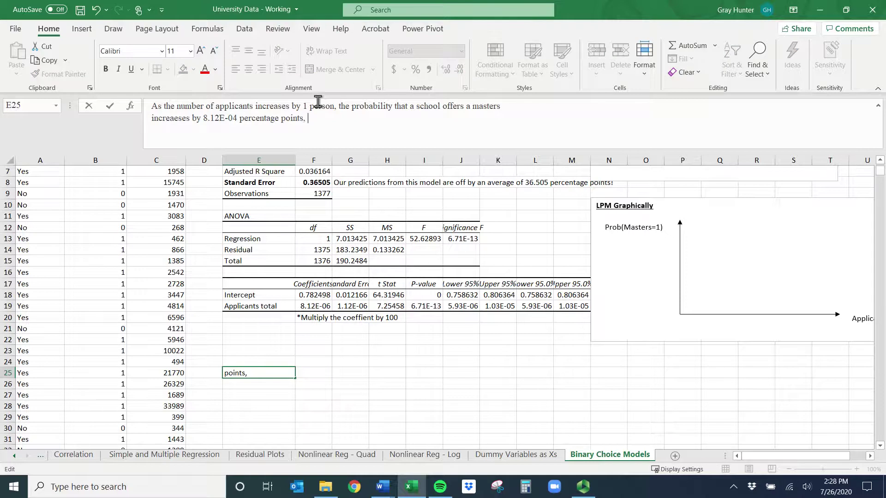
type("OAAEX")
key("Return")
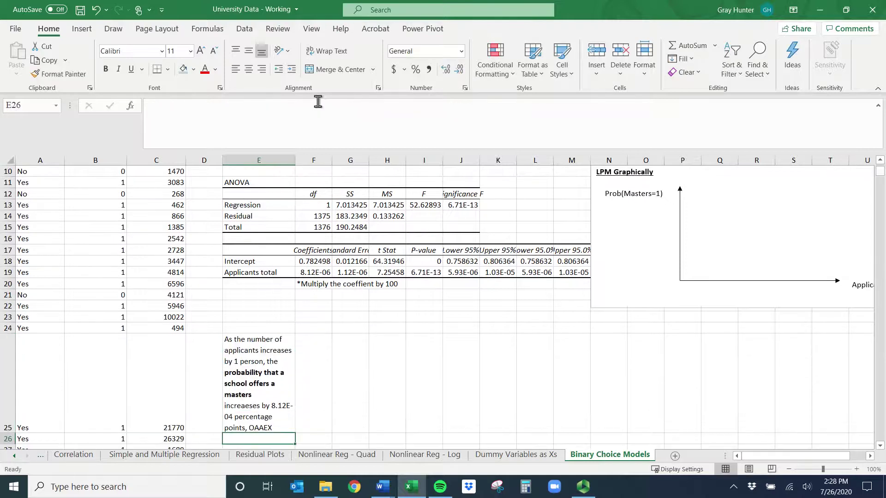
left_click(247, 361)
left_click(342, 117)
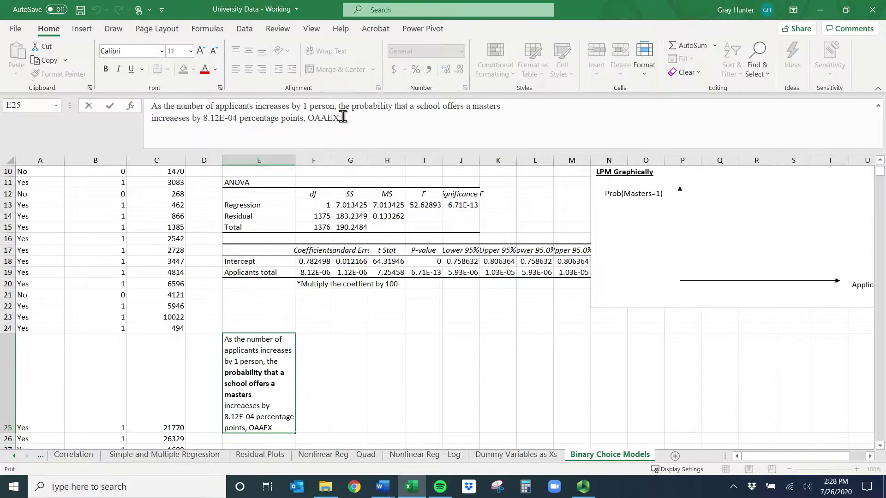
key("BackSpace")
type("c")
key("Return")
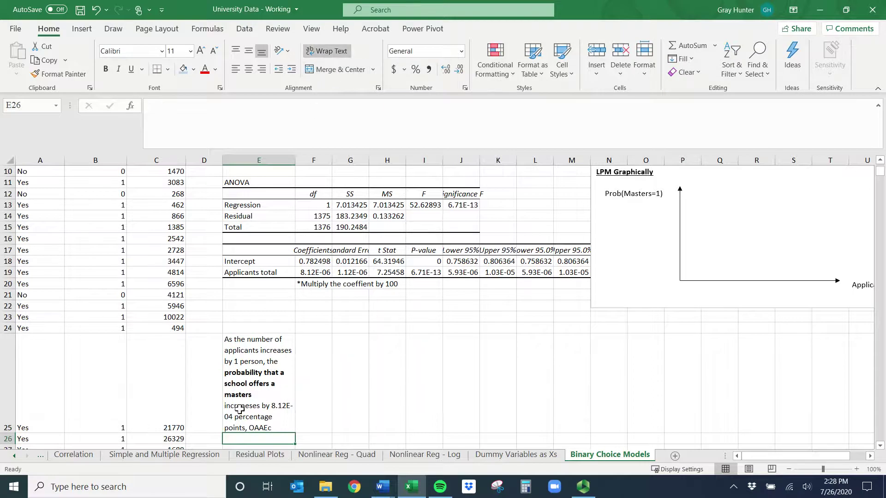
Step: Fix the final letter to a capital C and show E25 unwrapped on one line
left_click(240, 409)
left_click(326, 51)
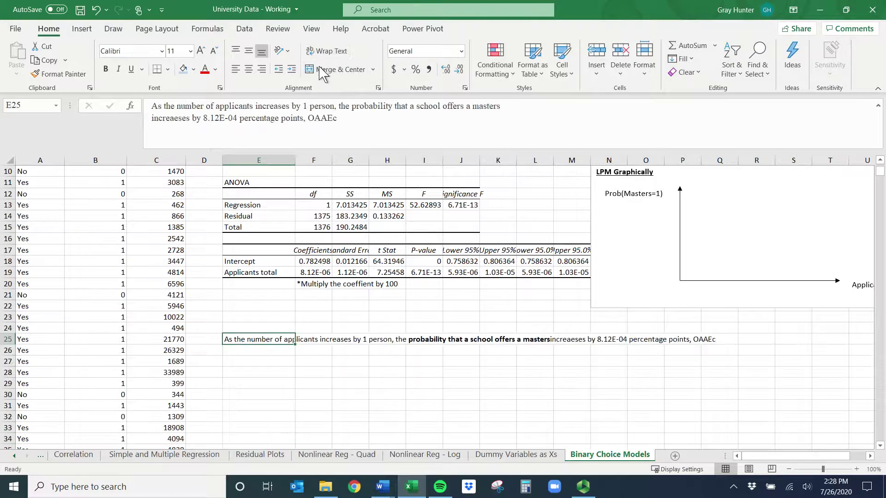
left_click(336, 121)
key("BackSpace")
type("C")
key("Return")
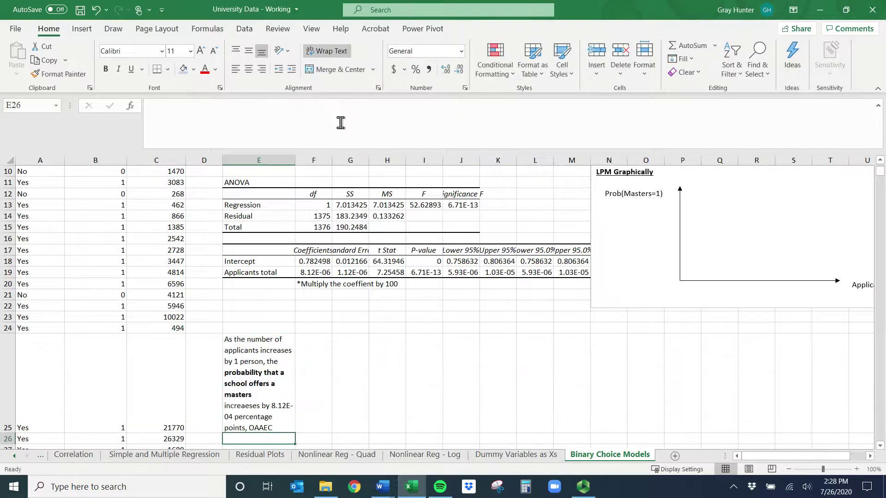
left_click(248, 379)
left_click(330, 52)
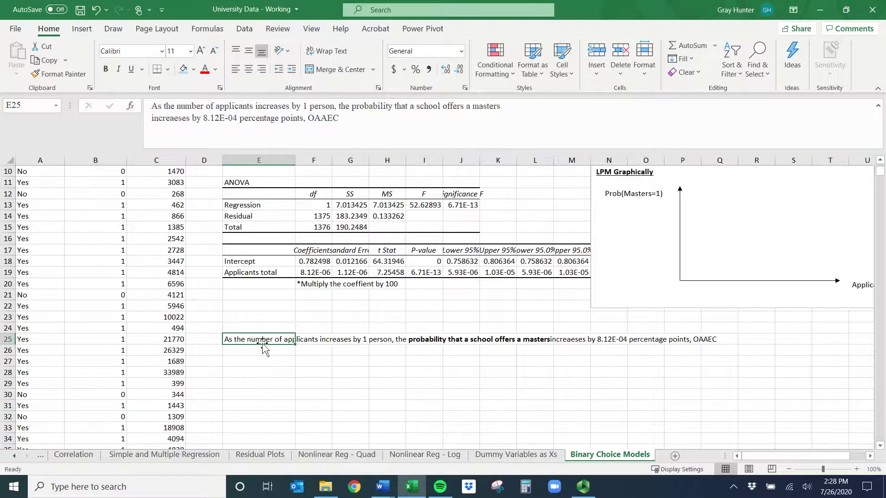
left_click_drag(235, 339, 357, 337)
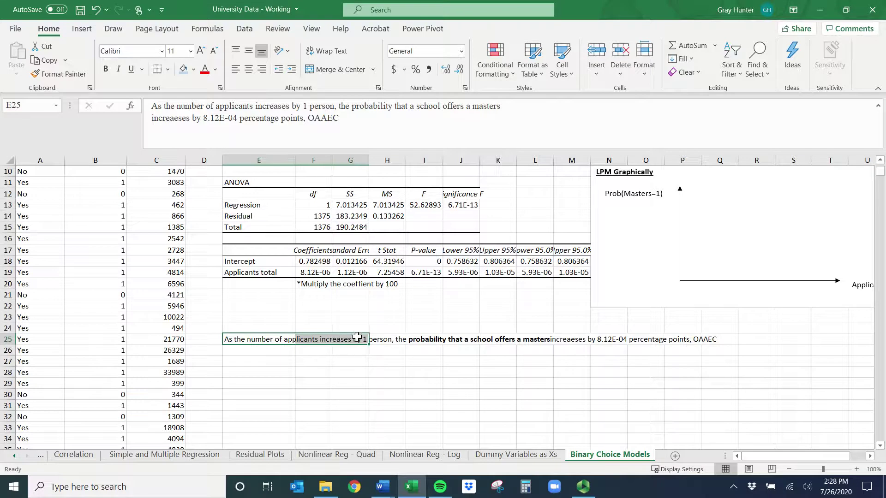
left_click(259, 350)
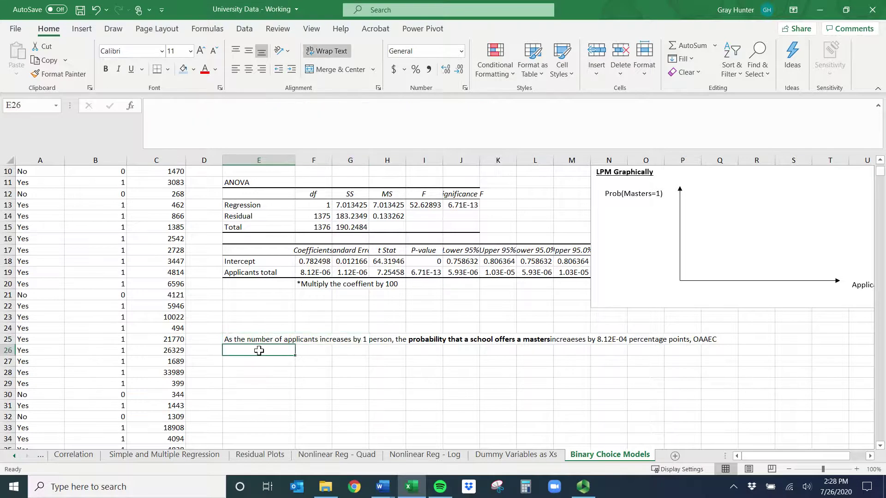
Step: Enter in E26: 1000 more applicants raise the probability of offering a masters by 0.81 percentage points, OAAEC
key("ctrl+v")
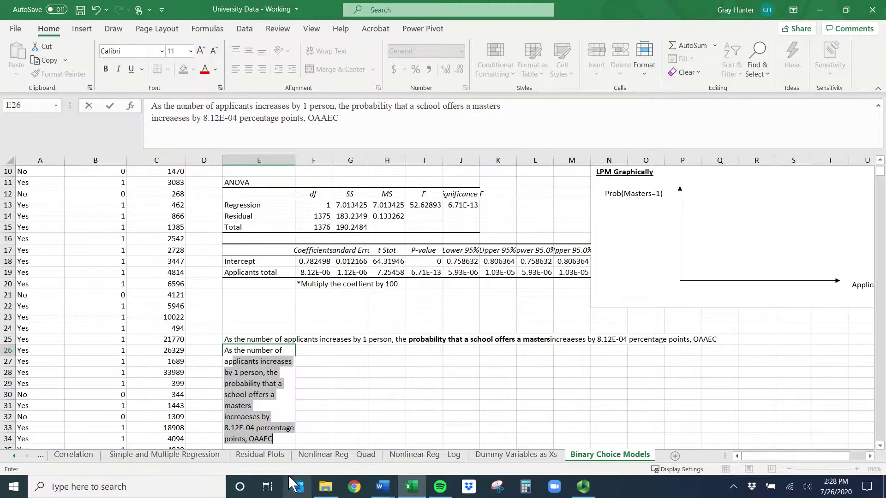
type("ca")
key("BackSpace")
key("BackSpace")
key("BackSpace")
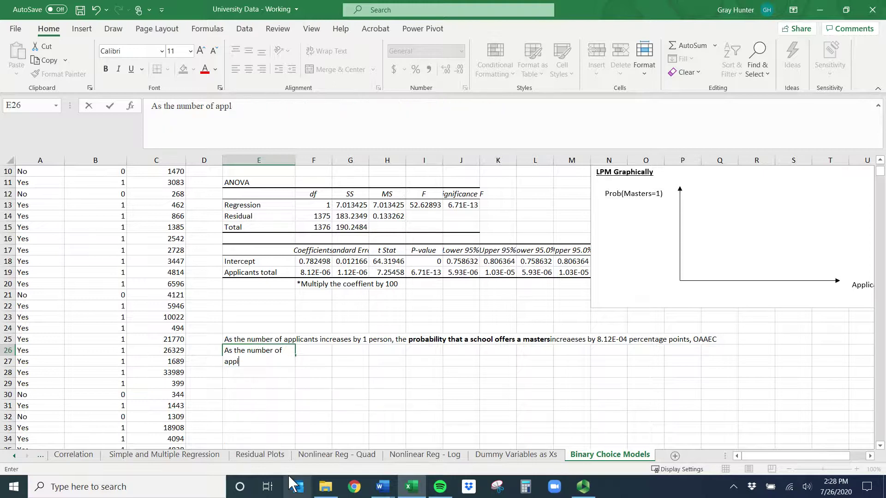
type("cants increasess")
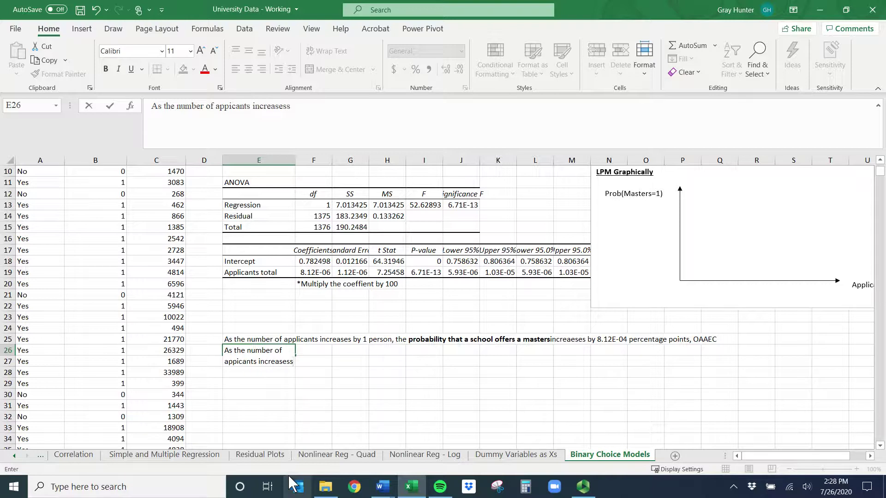
key("BackSpace")
type(" by 1000 people")
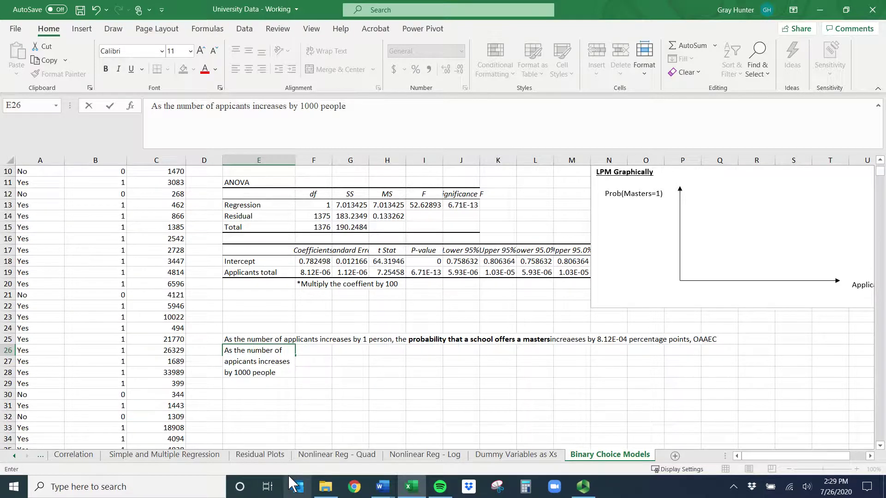
key("BackSpace")
key("BackSpace")
key("BackSpace")
key("BackSpace")
key("BackSpace")
type("people, the prob th")
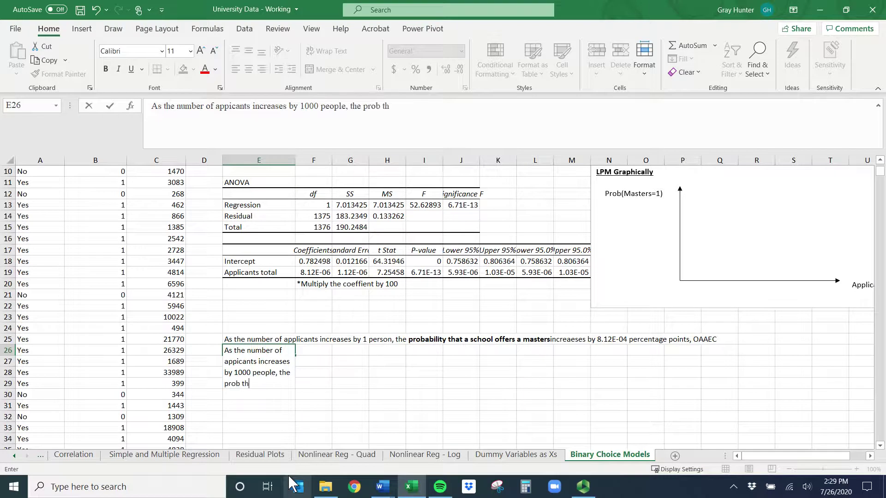
type("at a school off")
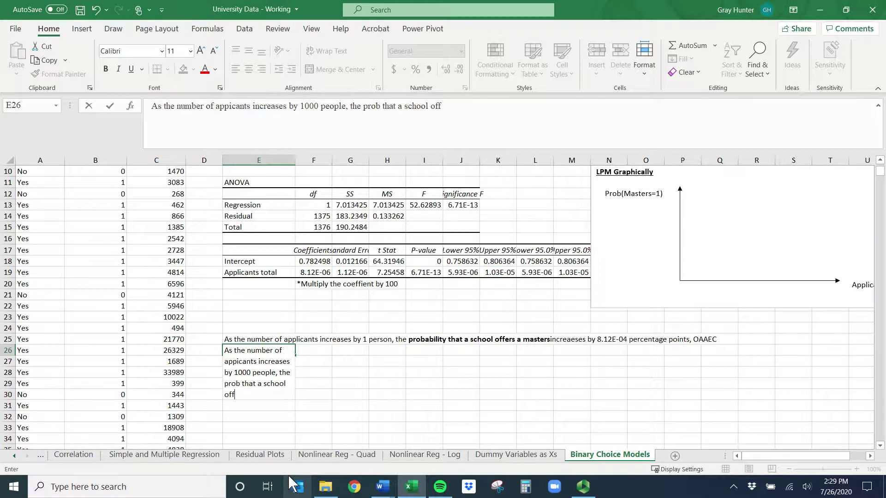
type("ers a masters increaeses by ")
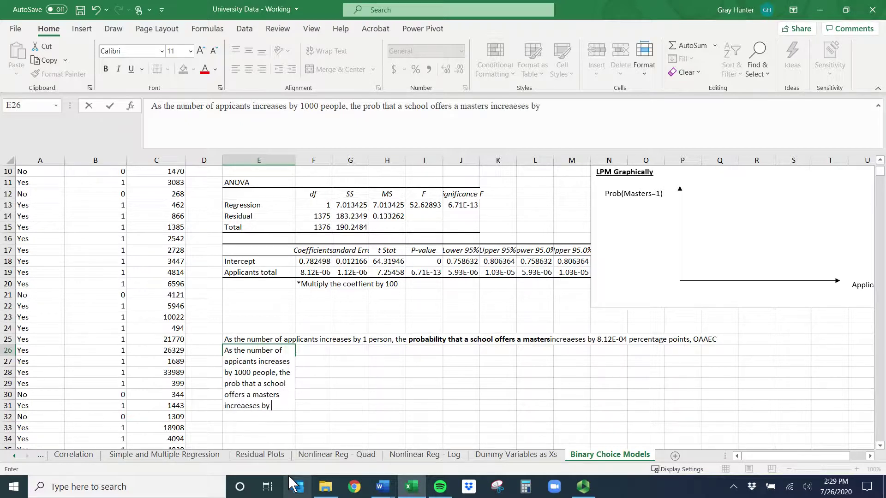
type("8")
type(".1 E-1")
key("BackSpace")
key("BackSpace")
key("BackSpace")
type("percentage p")
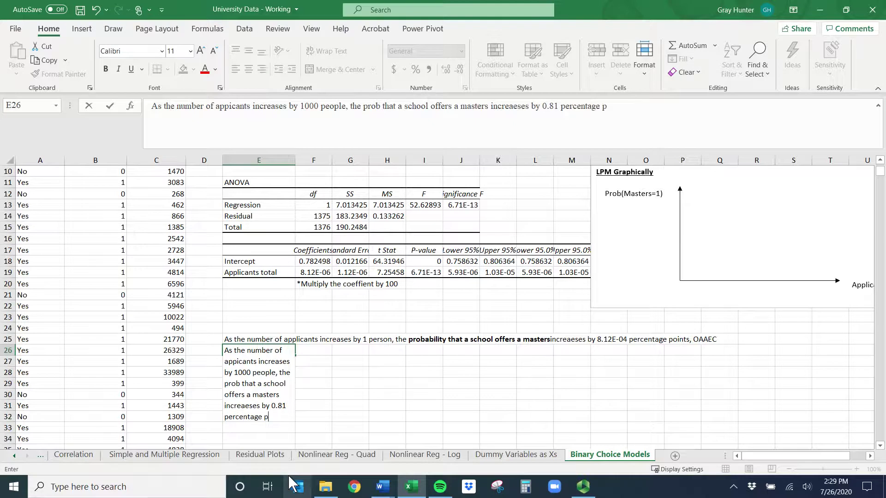
type("oints, on")
key("BackSpace")
key("BackSpace")
type("OA E")
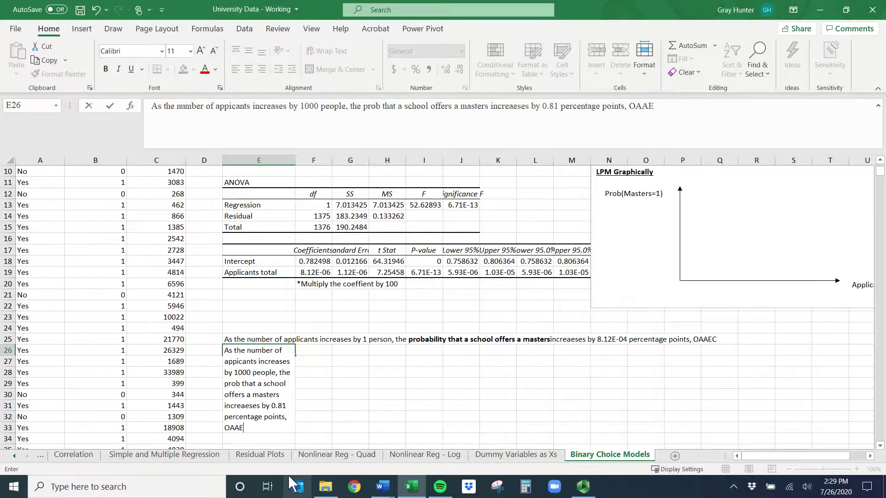
type("X")
key("Return")
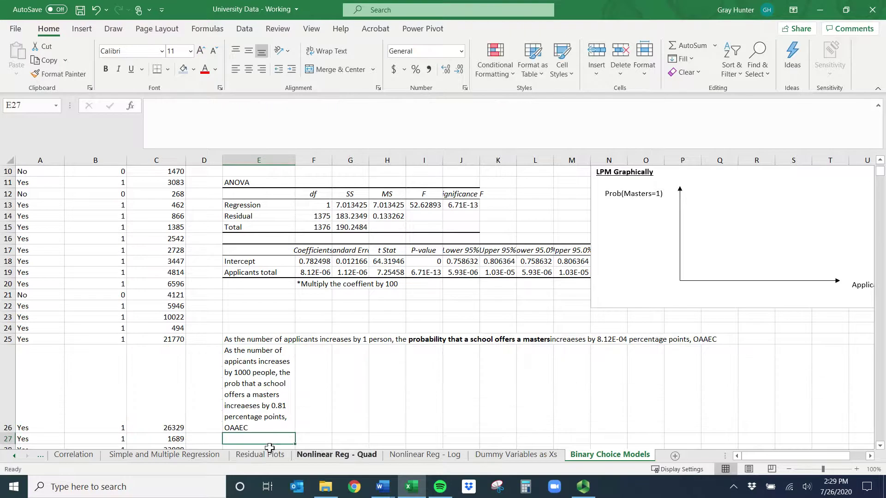
left_click(236, 369)
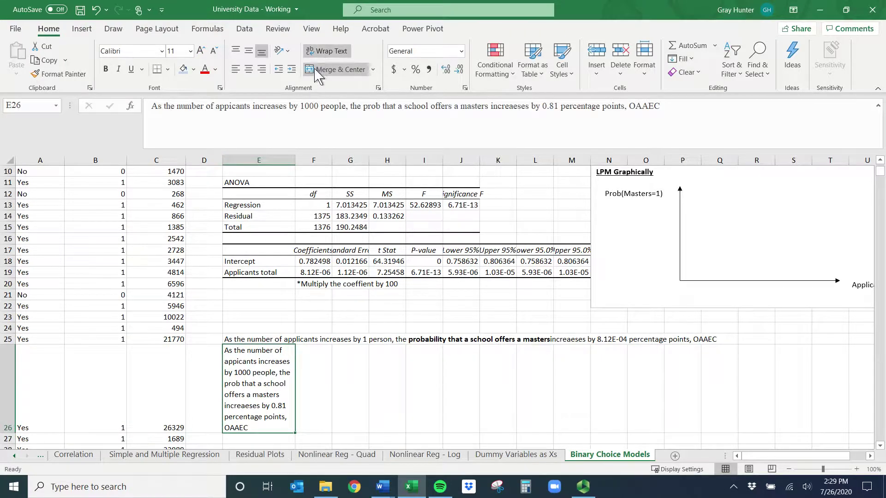
Step: Unwrap the 1000-applicant sentence in E26 onto one line, review both interpretation sentences, and go to E28
left_click(326, 51)
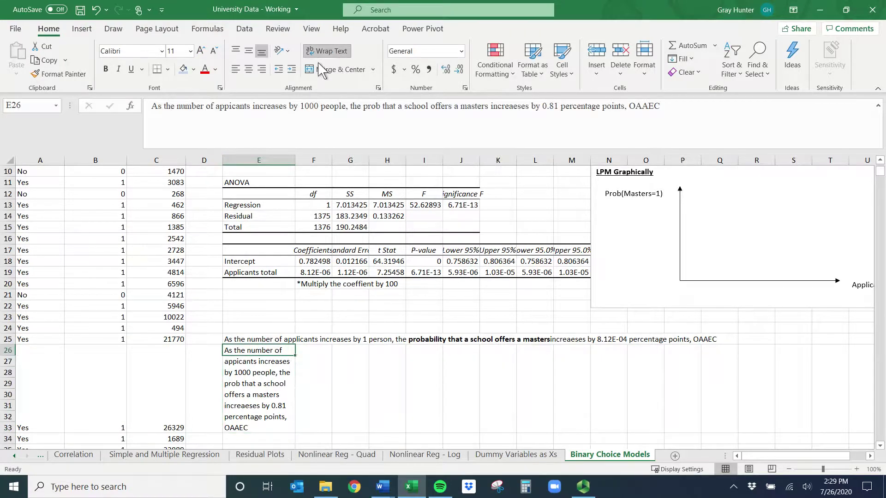
left_click(351, 372)
left_click_drag(253, 347, 662, 351)
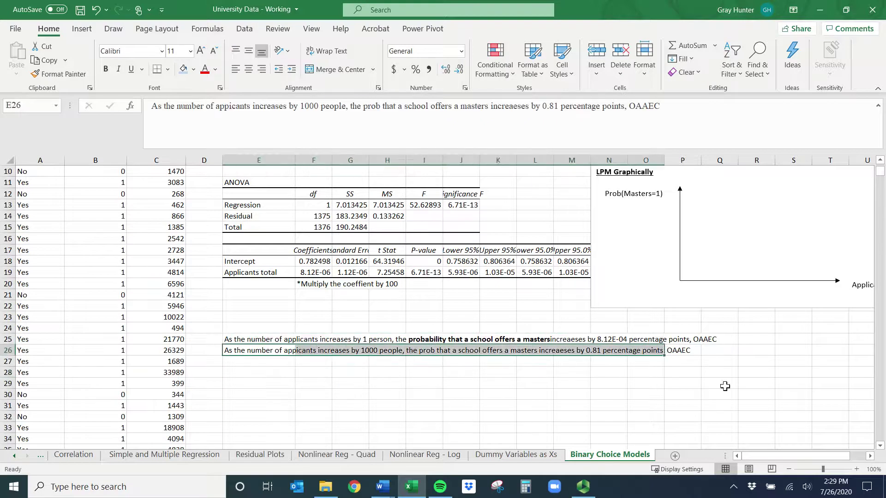
left_click(276, 340)
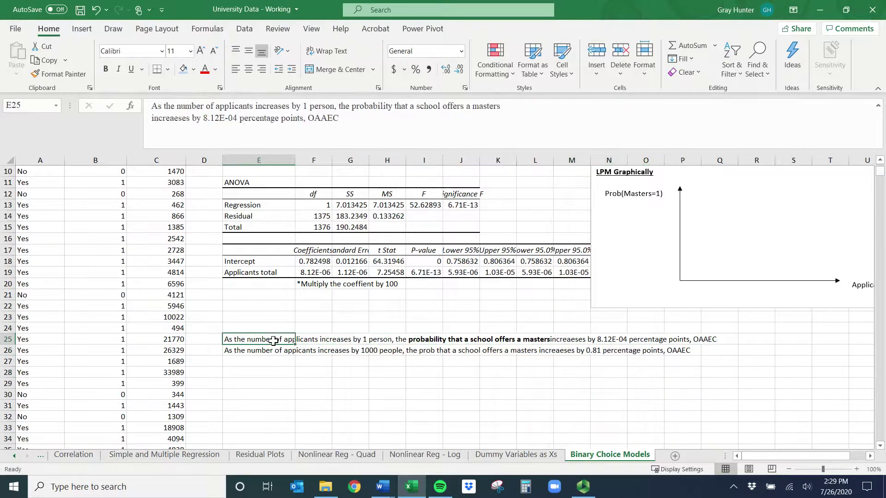
left_click(613, 342)
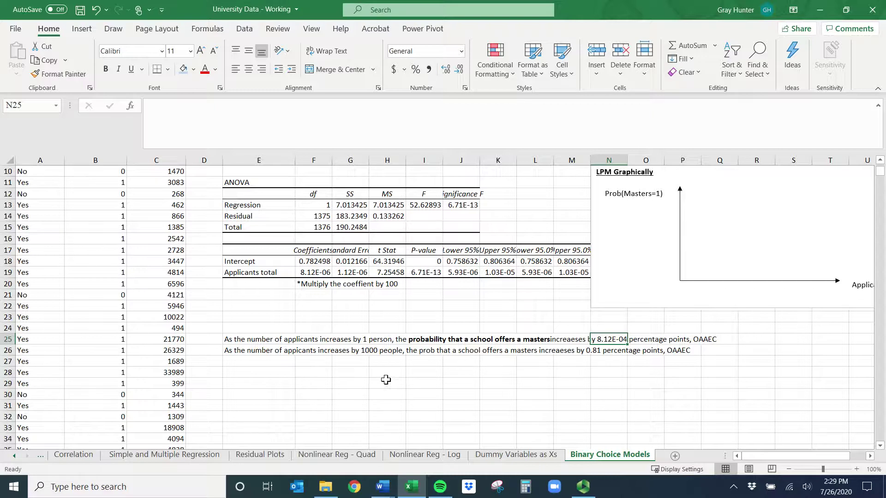
left_click(259, 361)
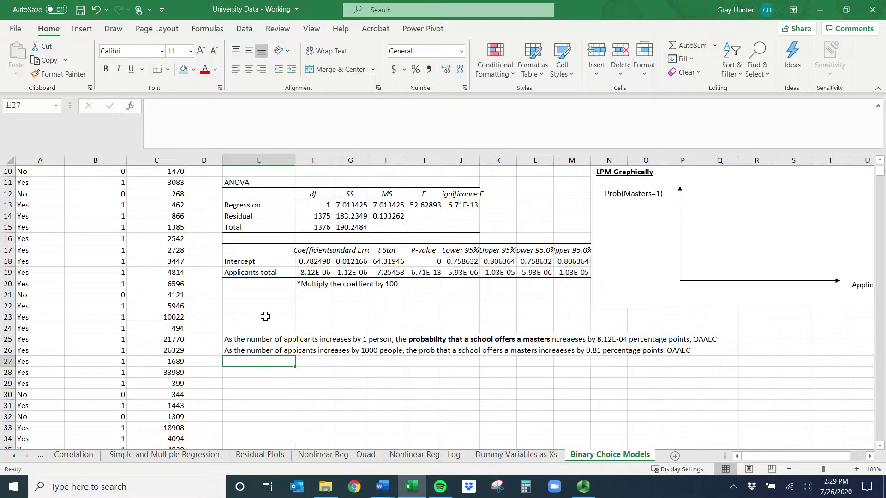
scroll(263, 314, "up", 3)
scroll(256, 337, "down", 3)
key("Down")
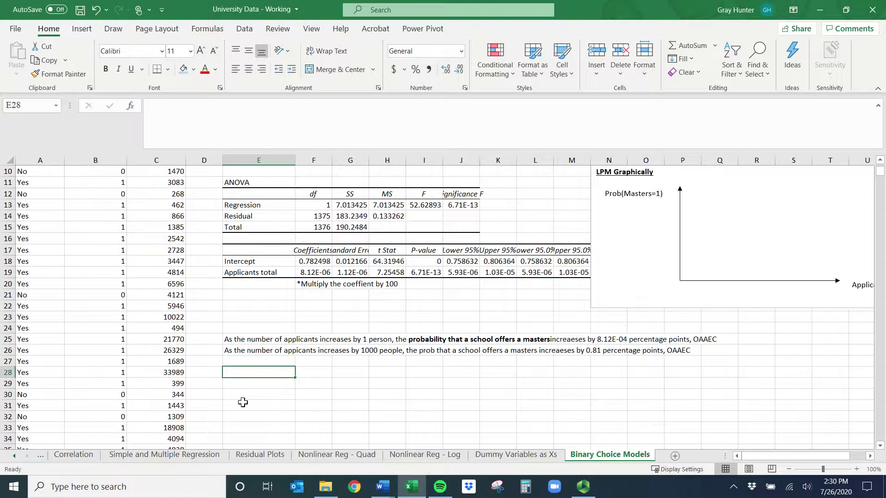
Step: Label E28 'Predict' and enter =F18+F19*1000 in E29, giving 0.790622372
type("Predict")
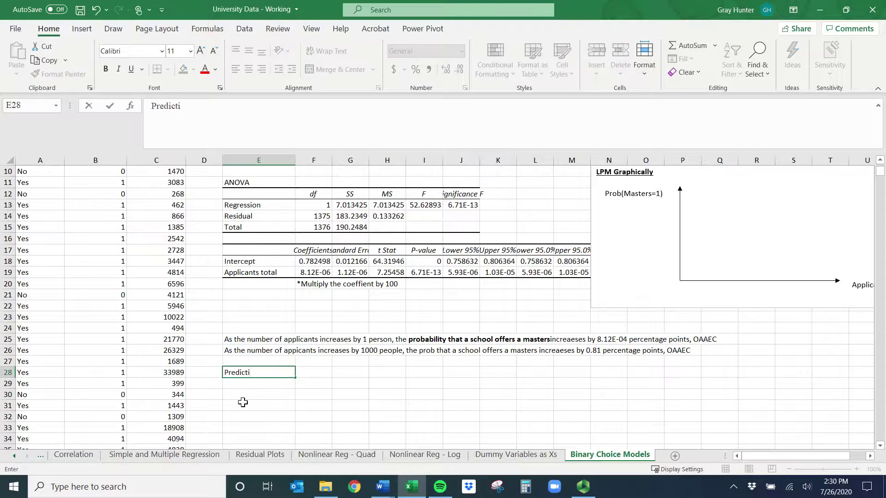
key("Return")
type("=")
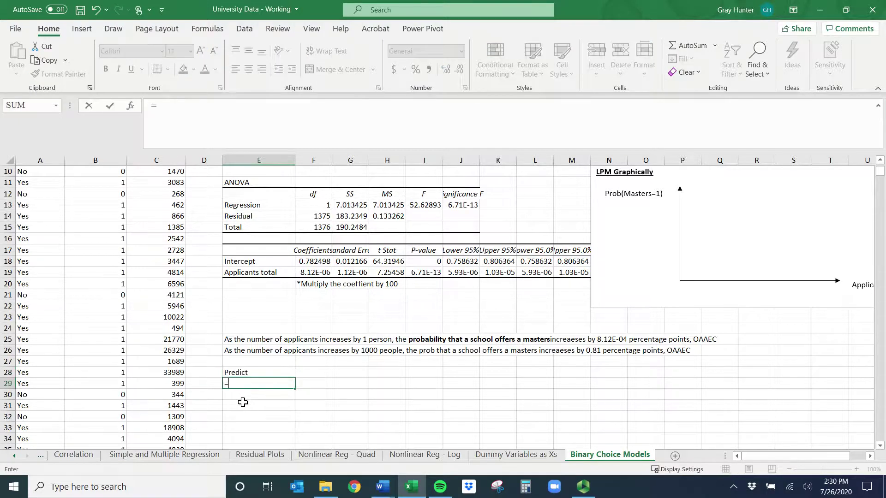
left_click(318, 261)
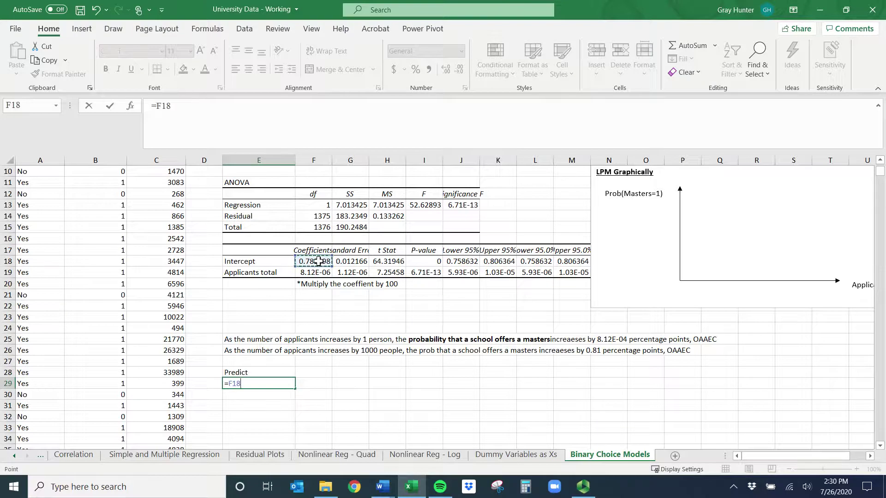
type("+")
left_click(323, 272)
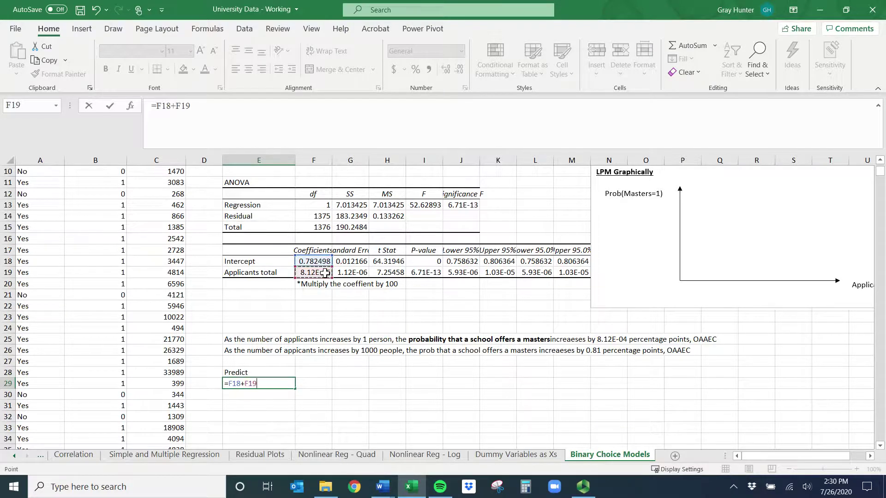
type("*10")
type("00")
key("ctrl+Return")
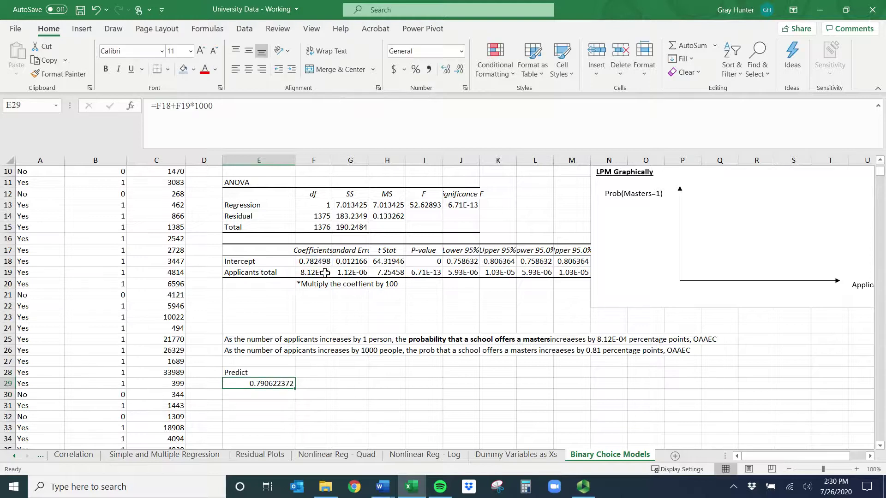
key("Right")
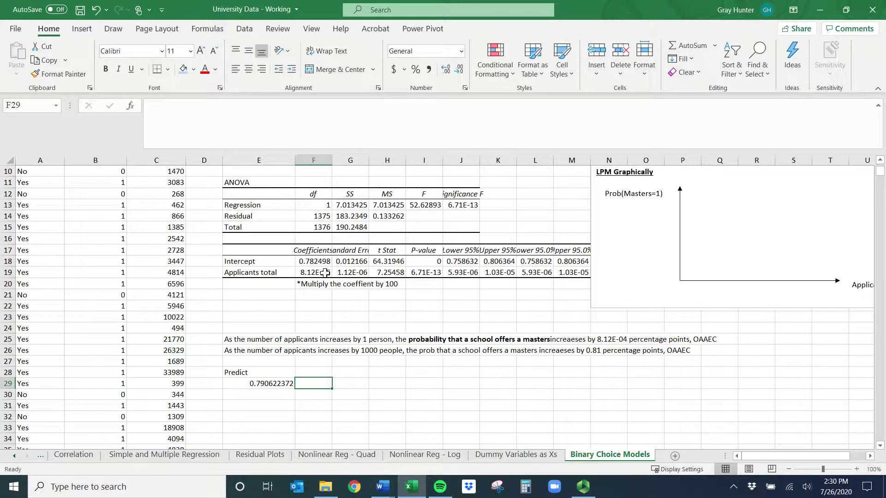
Step: Enter '79% chance of offering a masters for a school with 1000 applicants' in F29
key("Left")
key("Right")
type("79")
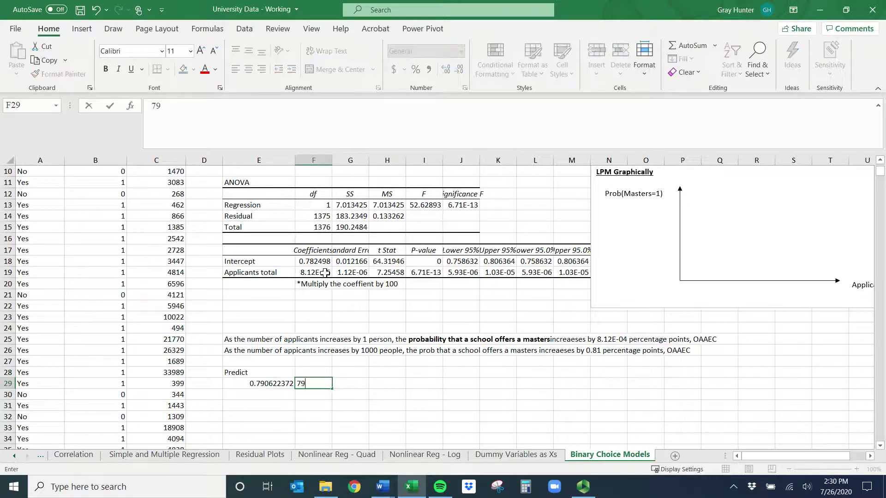
type("% chance of offering a ma")
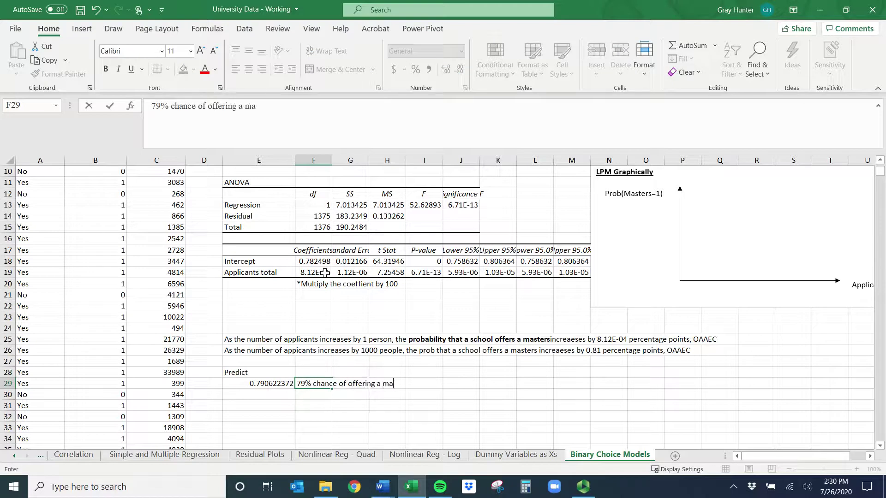
type("sters for a school with")
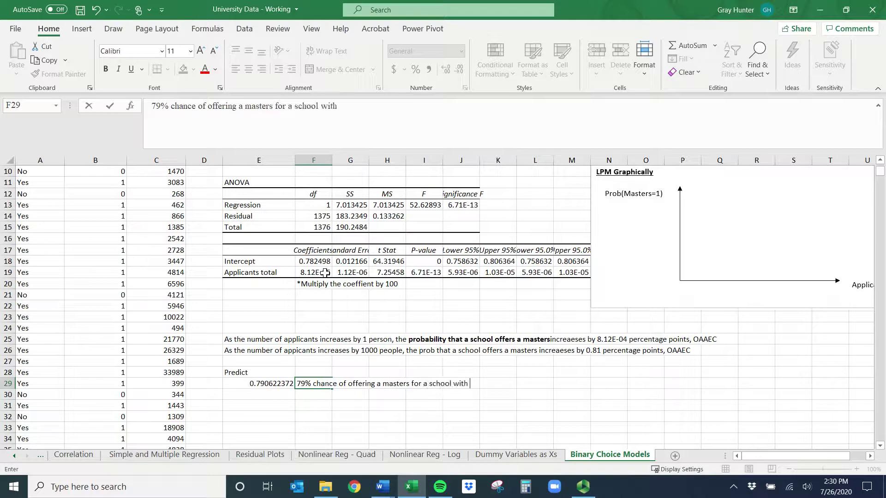
type(" 1000 applicants.")
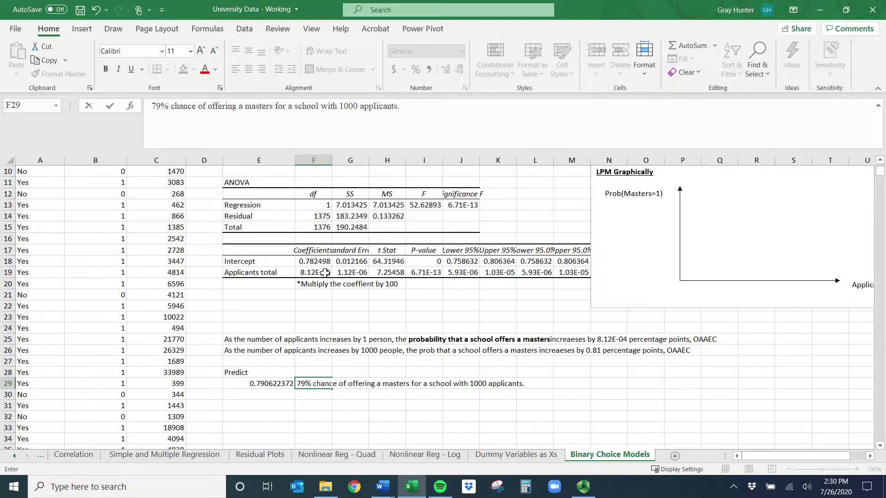
key("Return")
Step: Check the R Square through Standard Error values, then bring up the Insert ribbon
scroll(277, 379, "up", 3)
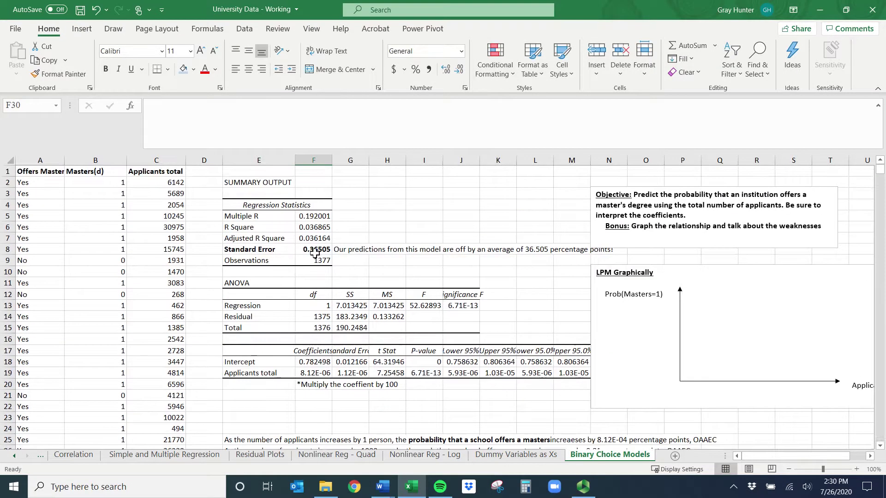
left_click_drag(321, 223, 326, 248)
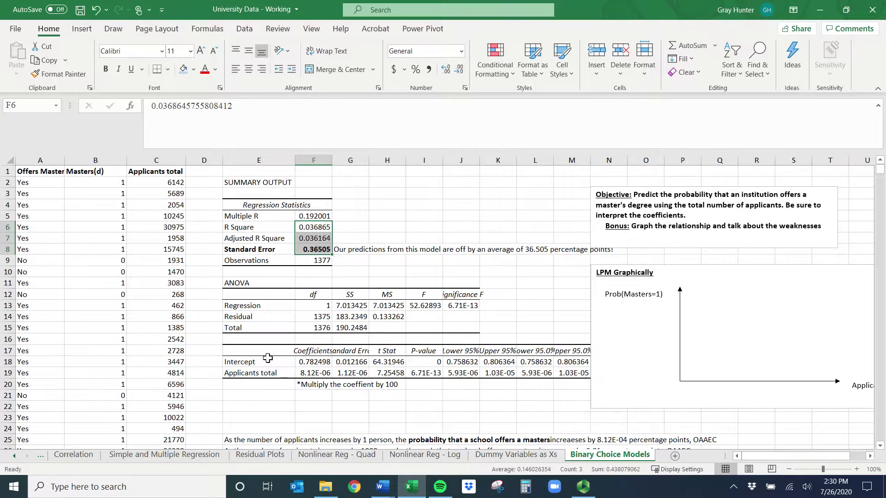
scroll(272, 360, "down", 3)
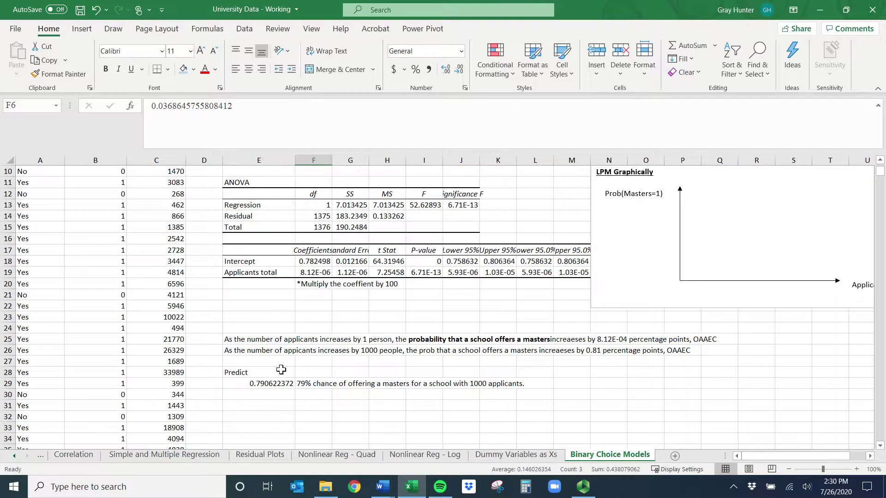
scroll(776, 375, "up", 3)
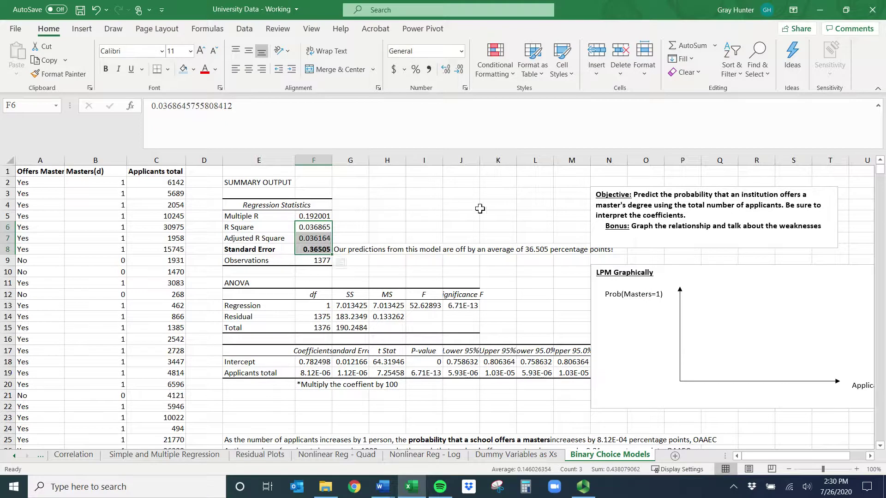
left_click(82, 29)
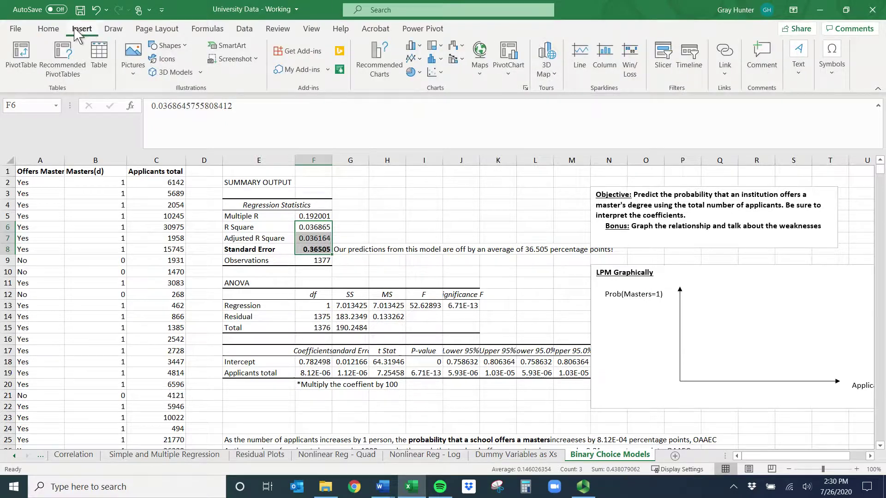
Step: Draw a rising arrow line on the LPM graph for the regression model
left_click(180, 52)
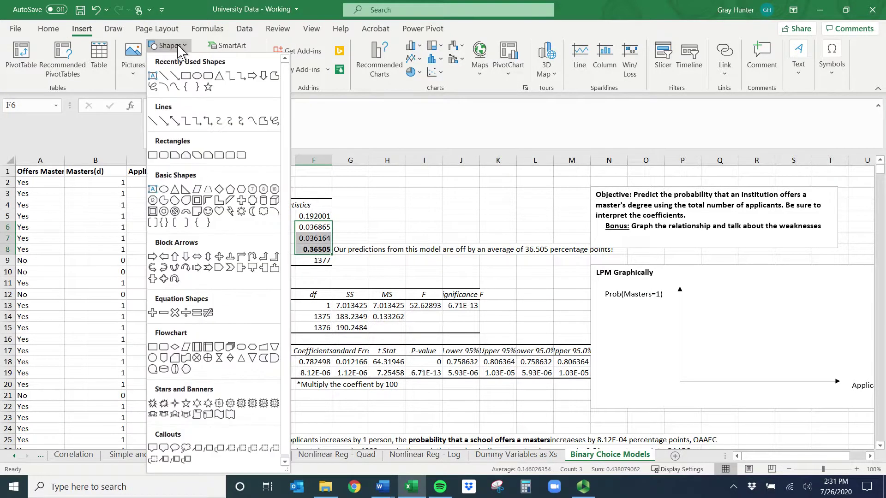
left_click(174, 121)
scroll(303, 391, "down", 3)
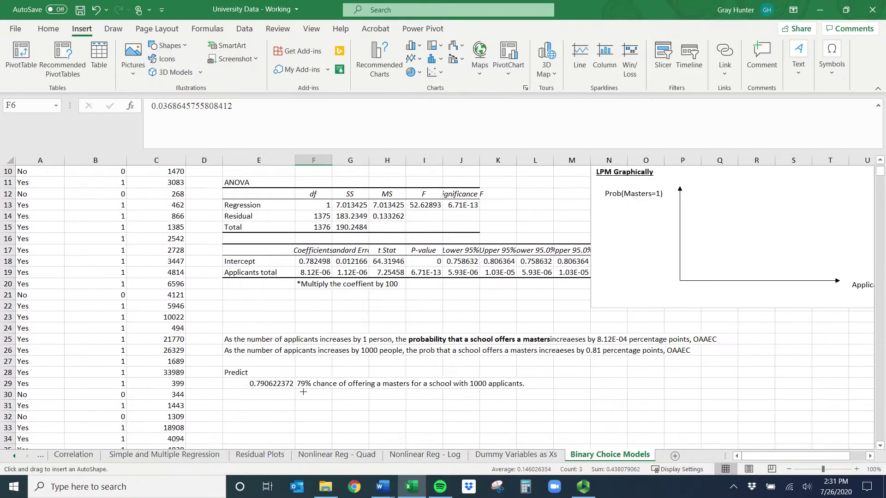
scroll(269, 363, "up", 3)
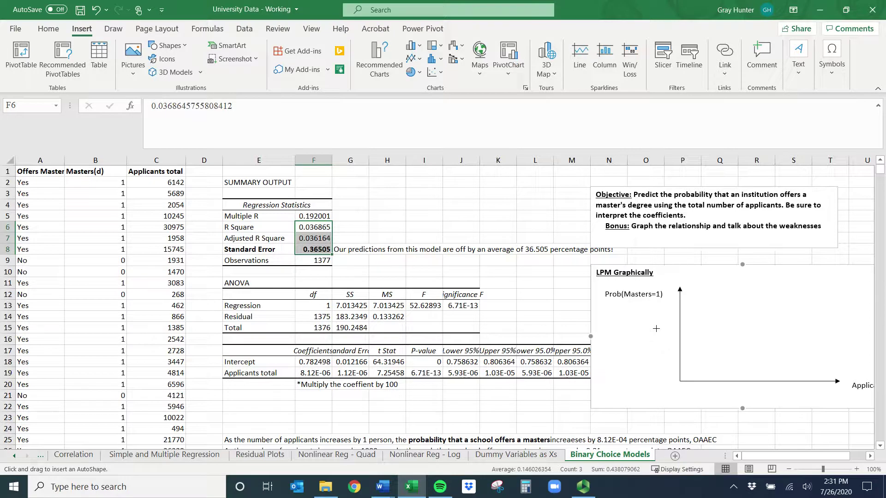
left_click_drag(656, 328, 692, 280)
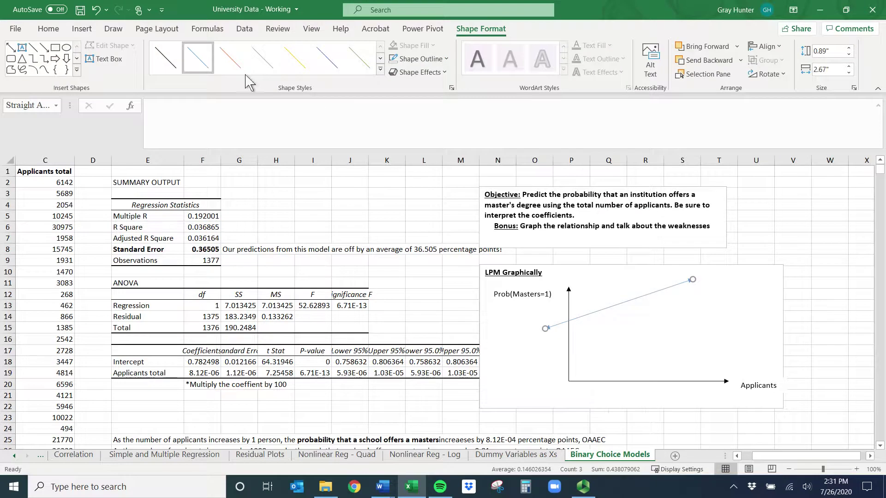
Step: Draw a horizontal straight arrow line near the top of the graph marking 100%
left_click(81, 28)
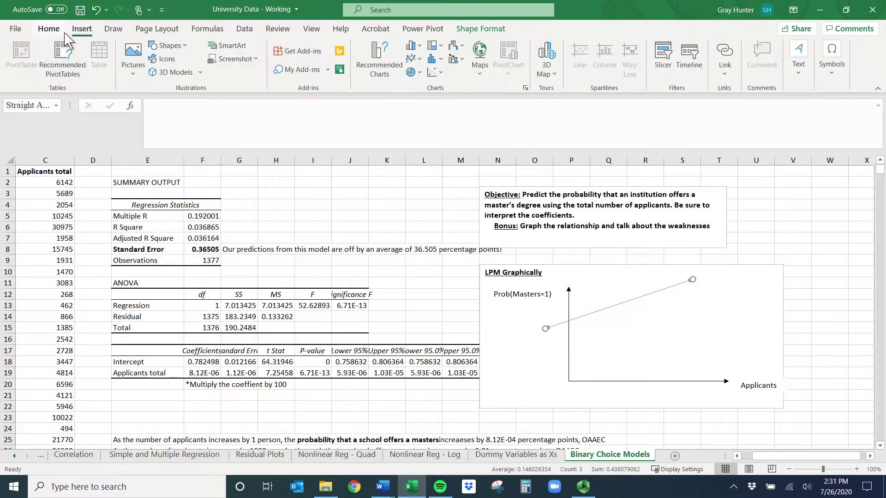
left_click(168, 45)
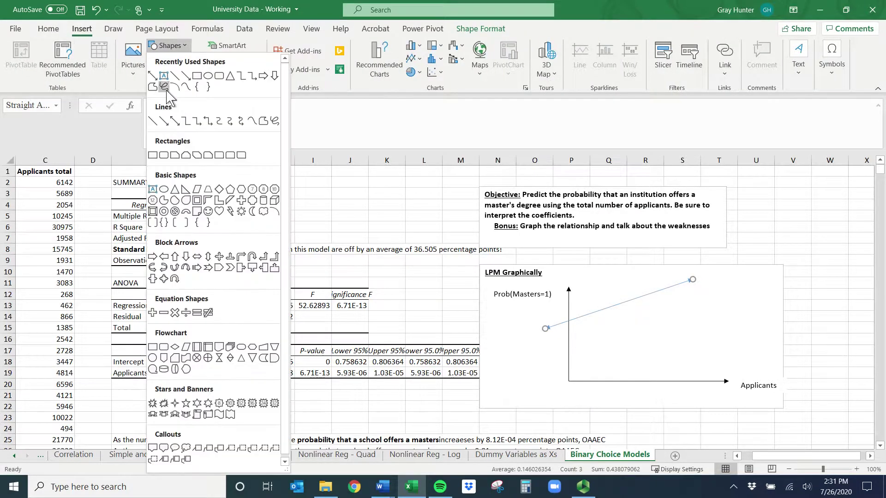
left_click(152, 121)
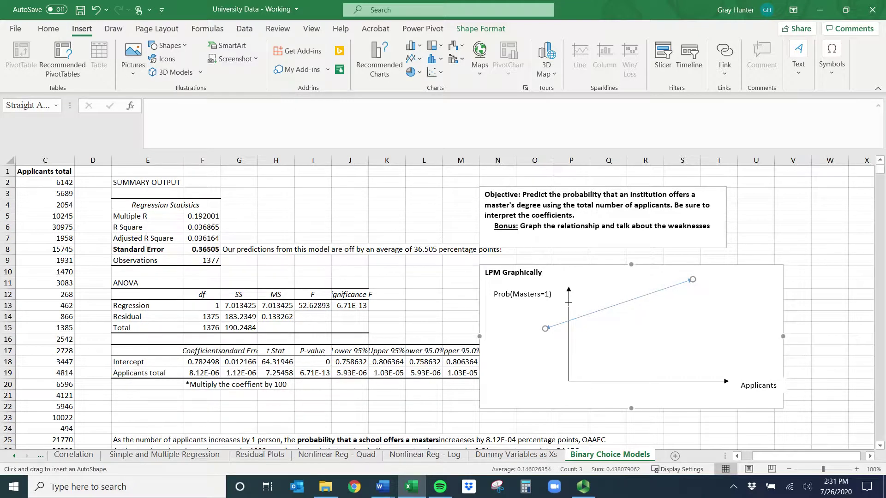
left_click_drag(568, 303, 714, 295)
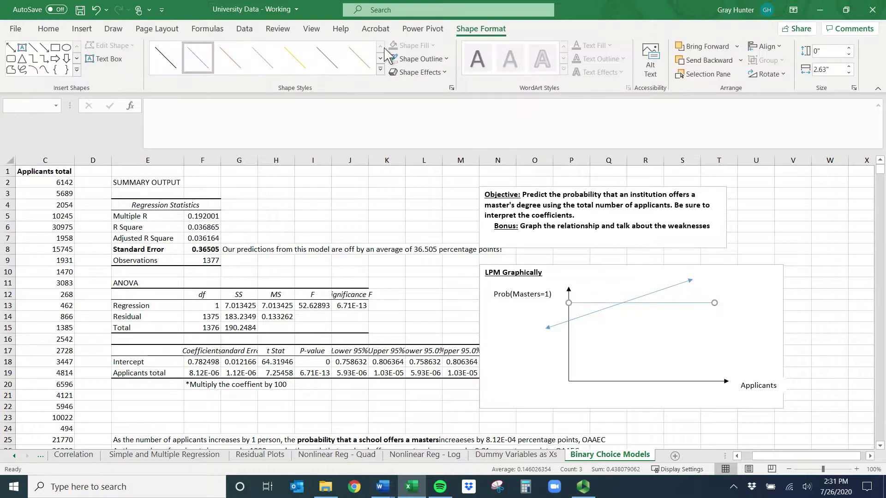
Step: Give the horizontal line a dashed outline style
left_click(412, 58)
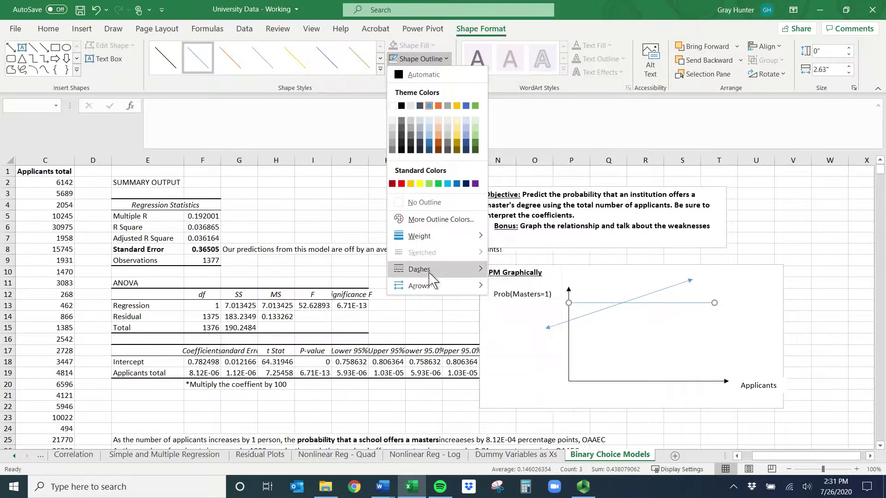
mouse_move(433, 268)
left_click(516, 302)
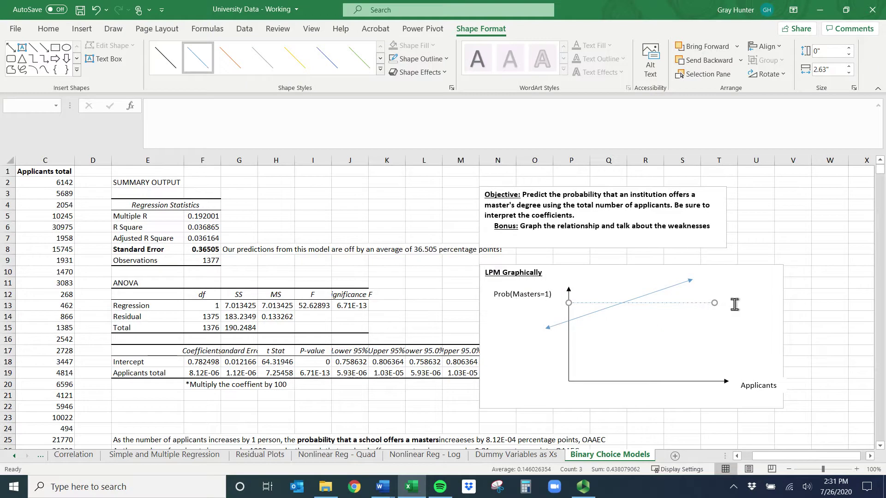
Step: Copy the Applicants label beside the dashed line and relabel it '1 or 100%'
left_click(765, 385)
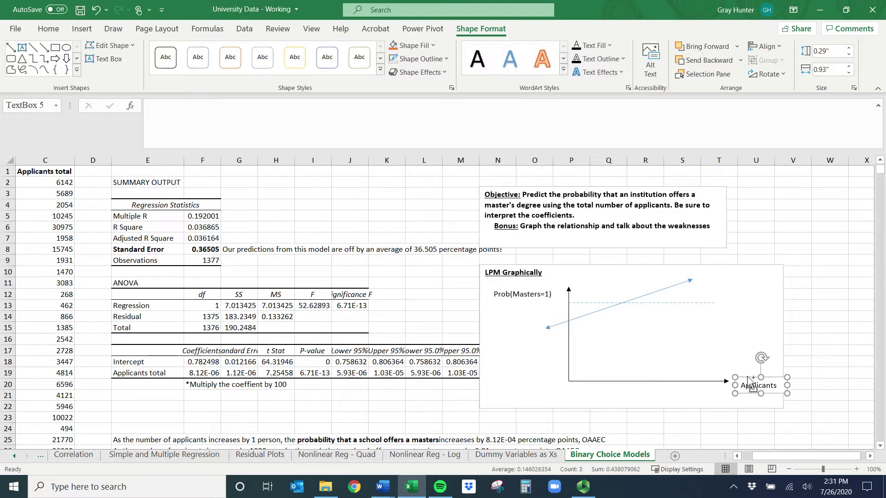
left_click_drag(747, 381, 747, 311)
double_click(738, 302)
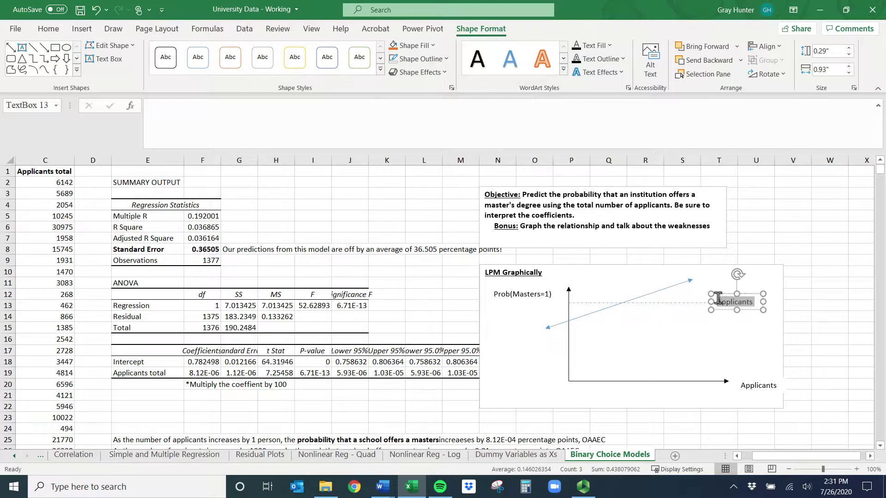
type("1 or 100%")
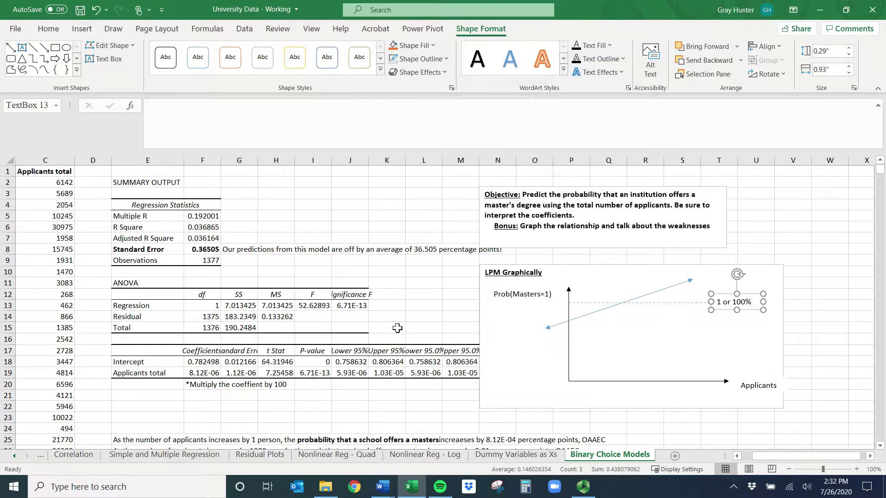
scroll(182, 302, "down", 3)
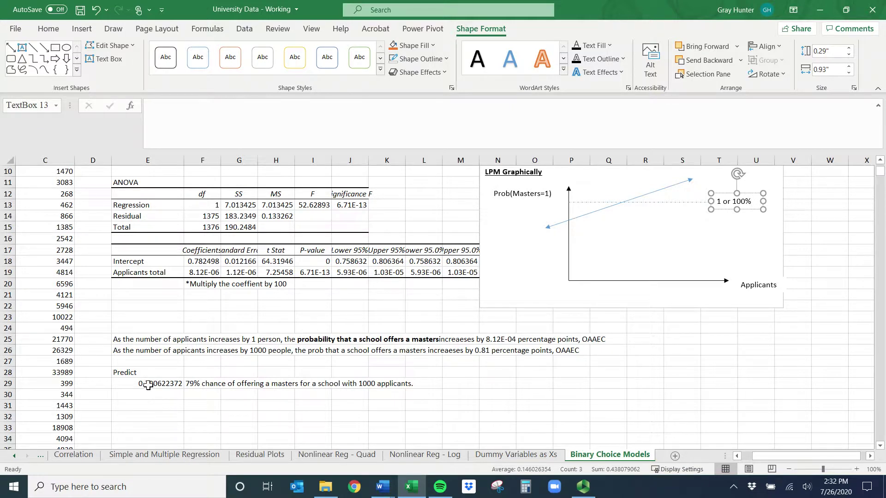
left_click(150, 384)
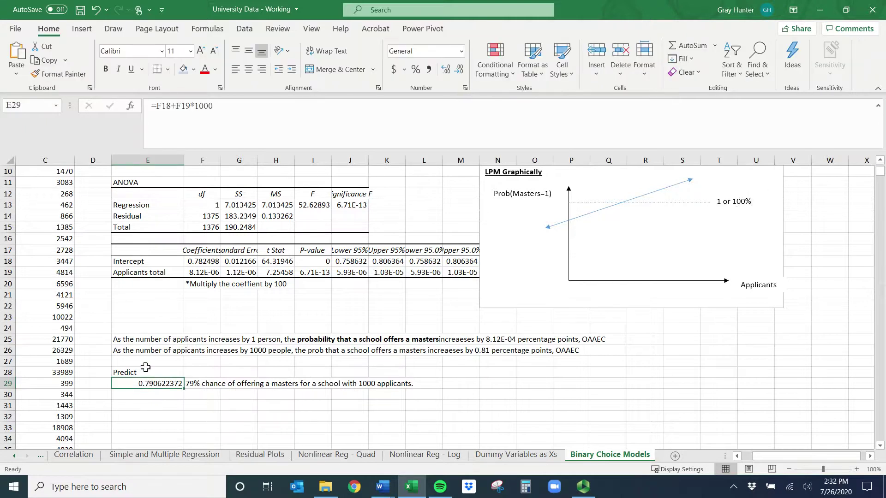
Step: Change E29 to =F18+F19*100000, yielding 1.594939375, and start the 159% note in F30
left_click(239, 106)
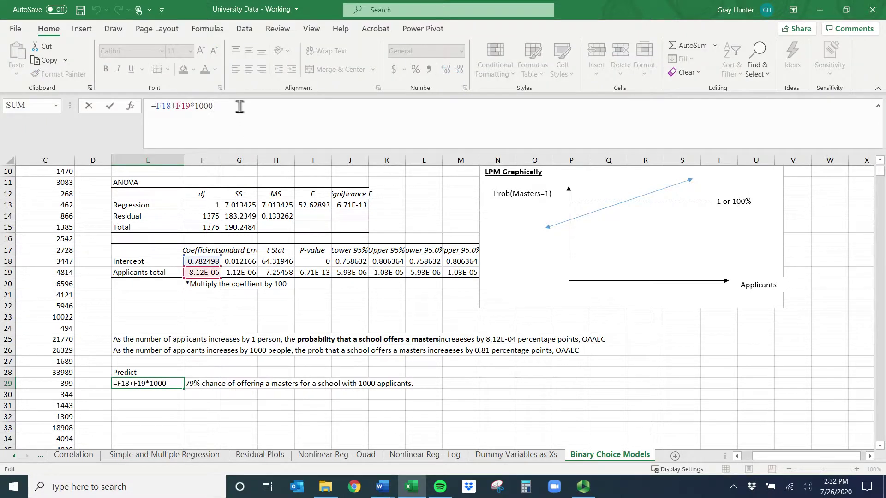
type("000")
key("Return")
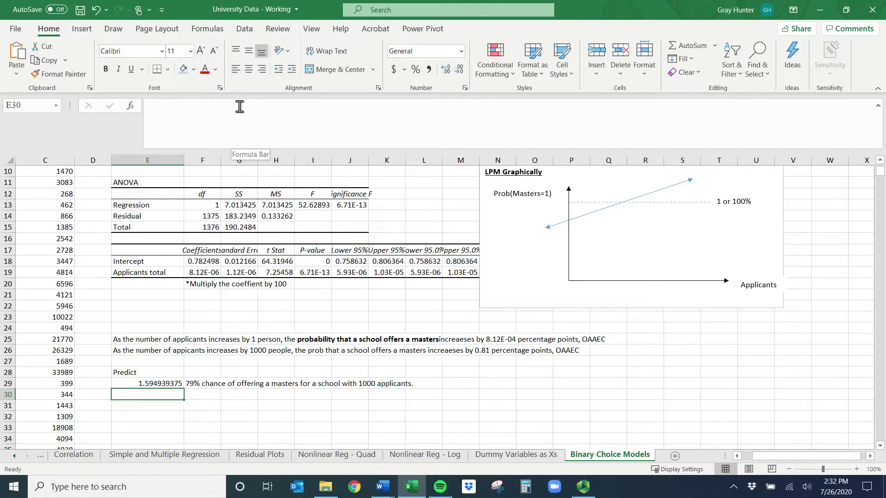
key("Right")
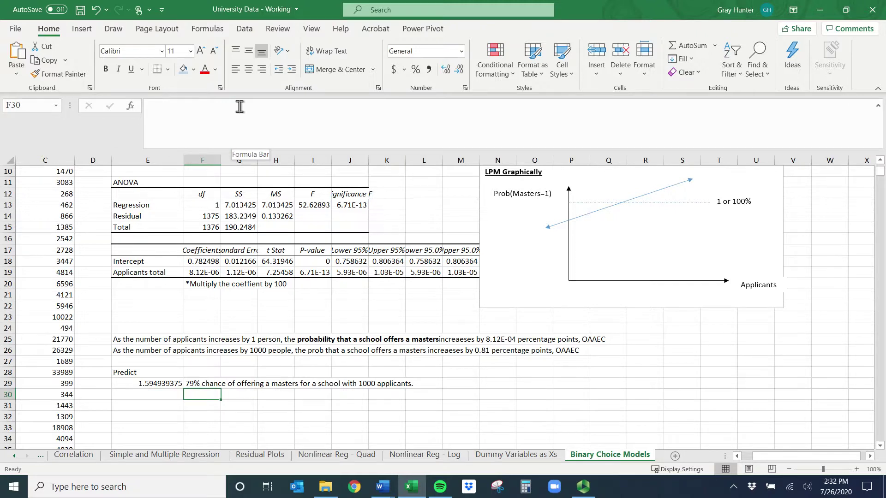
type("159")
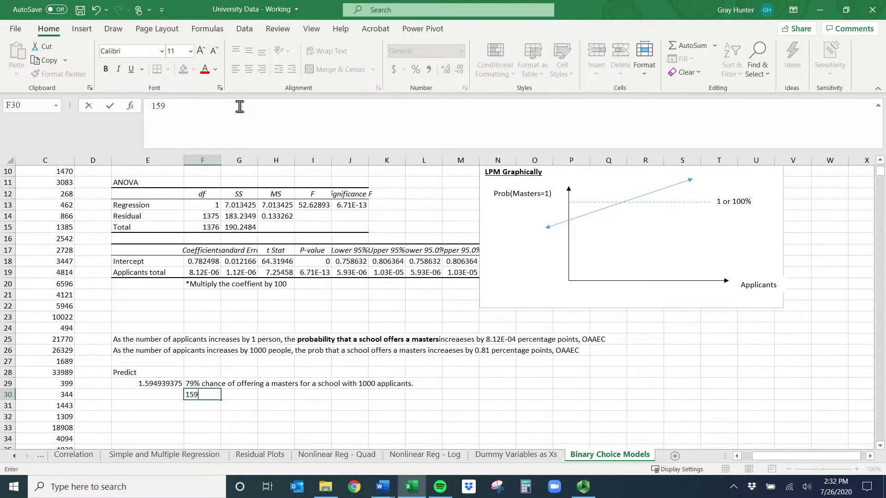
type("% chance of off")
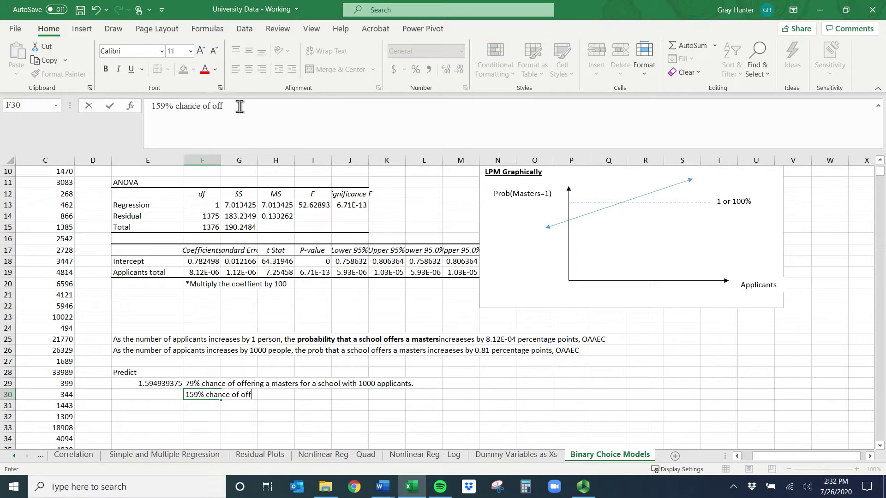
type("ere")
type("ng a masters")
Step: Commit '159% chance of offering a masters' in F30 and scroll back to the top
left_click(256, 413)
left_click(209, 397)
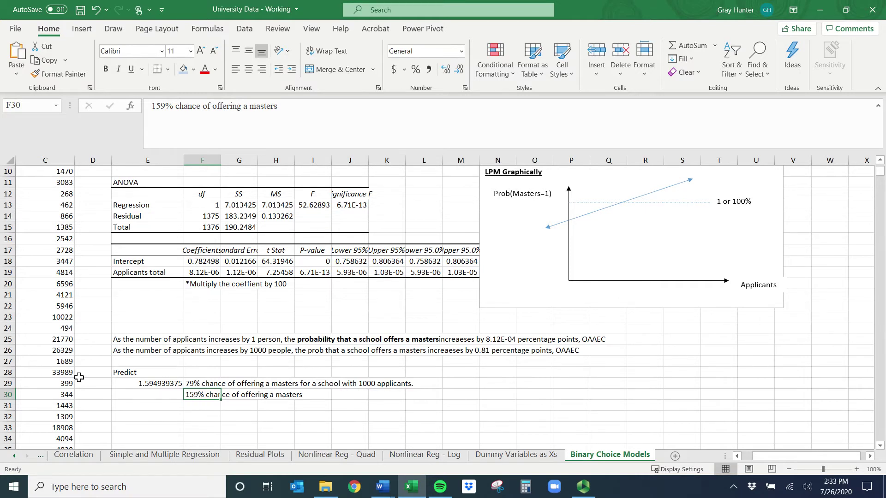
scroll(190, 367, "up", 3)
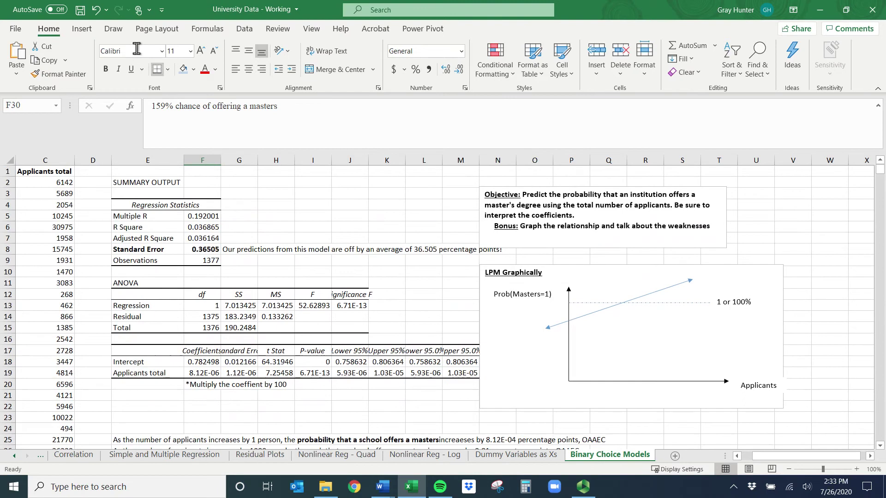